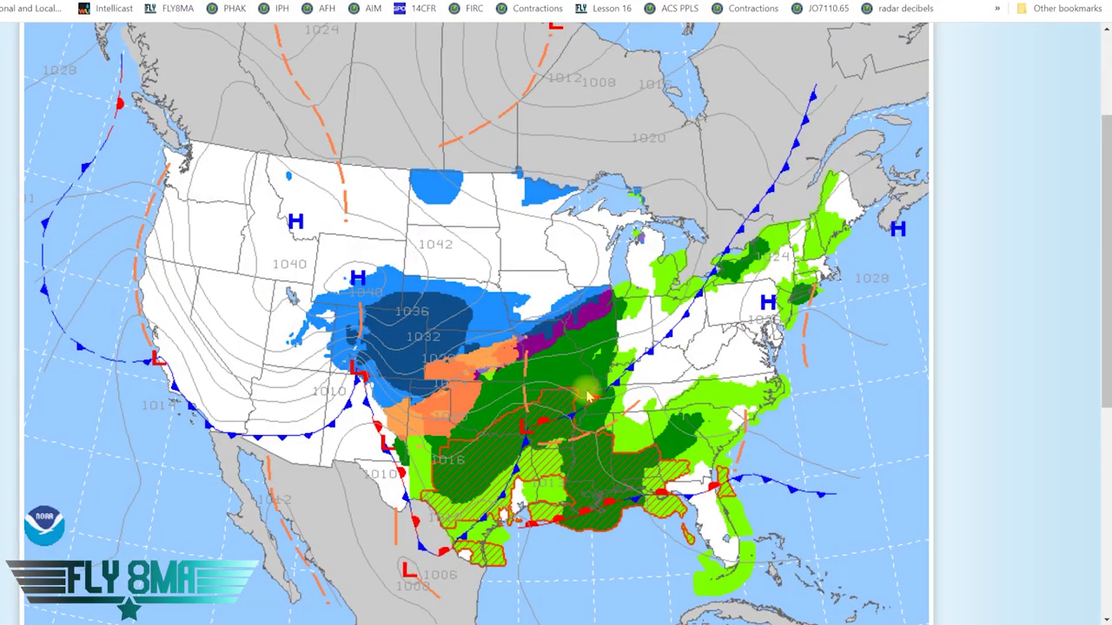
Step: Examine the 0600 UTC Wed 30 Oct 2019 surface prog chart and advance through the forecasts beyond 1200 UTC Thu 31 Oct
scroll(561, 369, "down", 1)
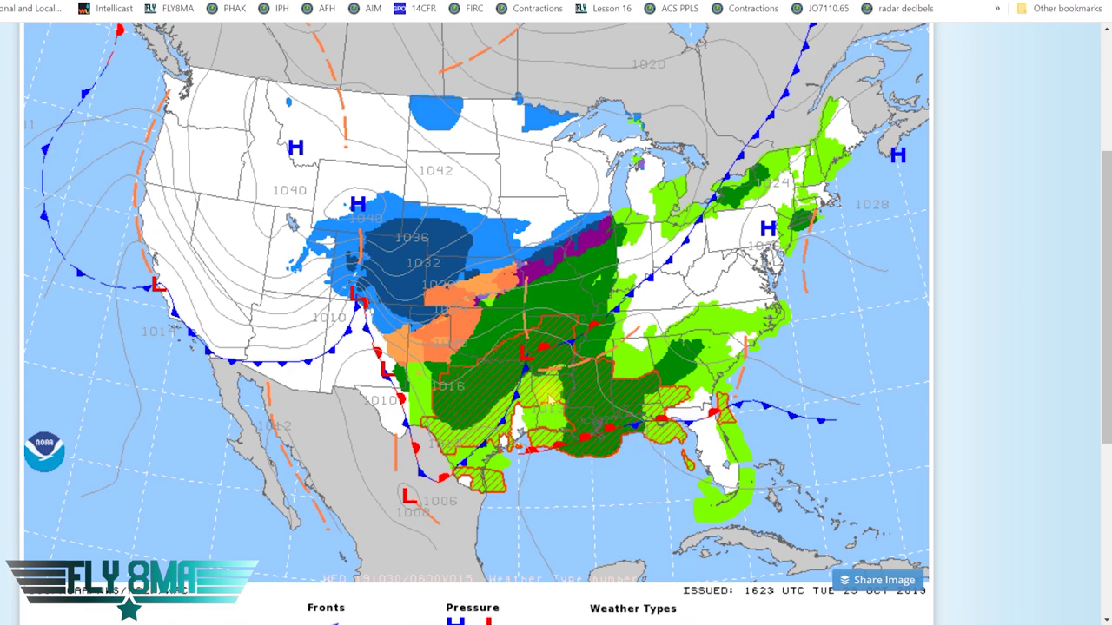
scroll(539, 408, "up", 2)
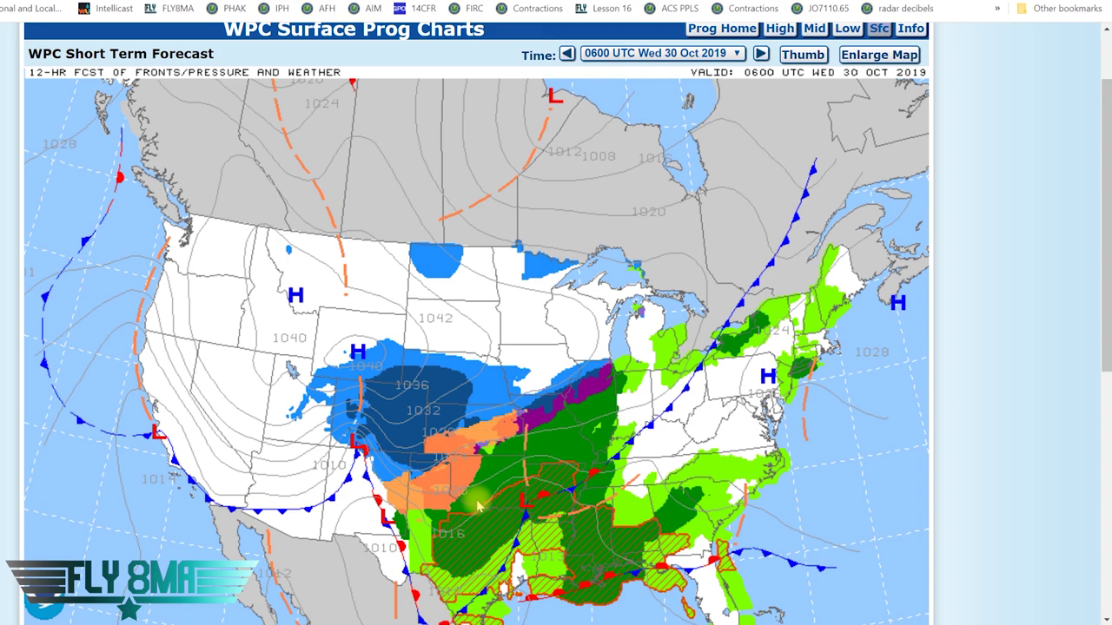
scroll(479, 507, "down", 1)
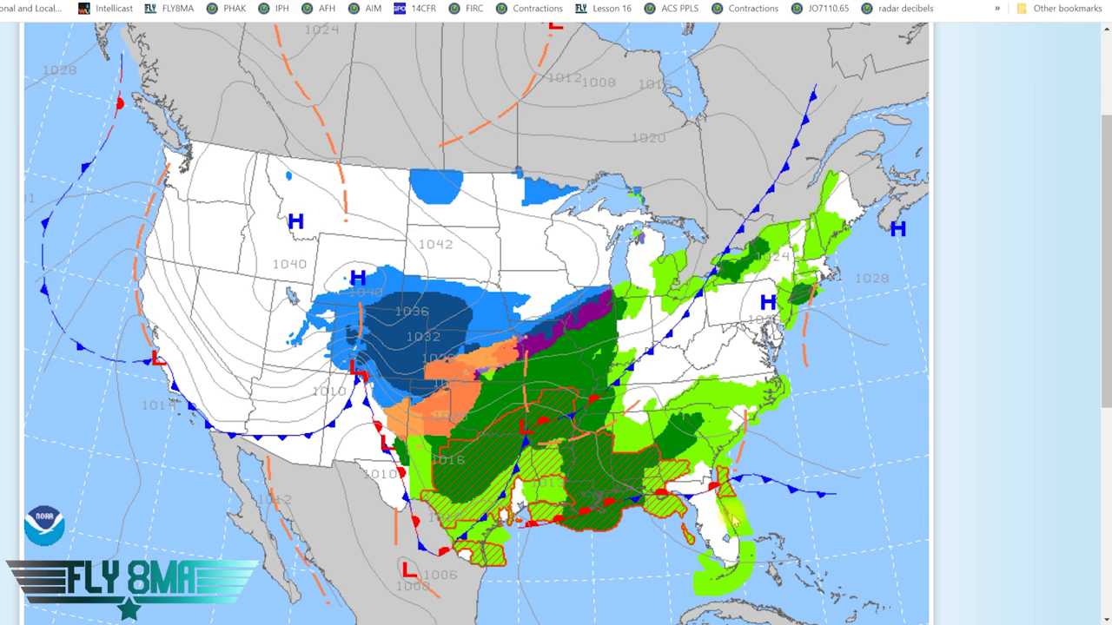
scroll(733, 519, "up", 1)
left_click(760, 54)
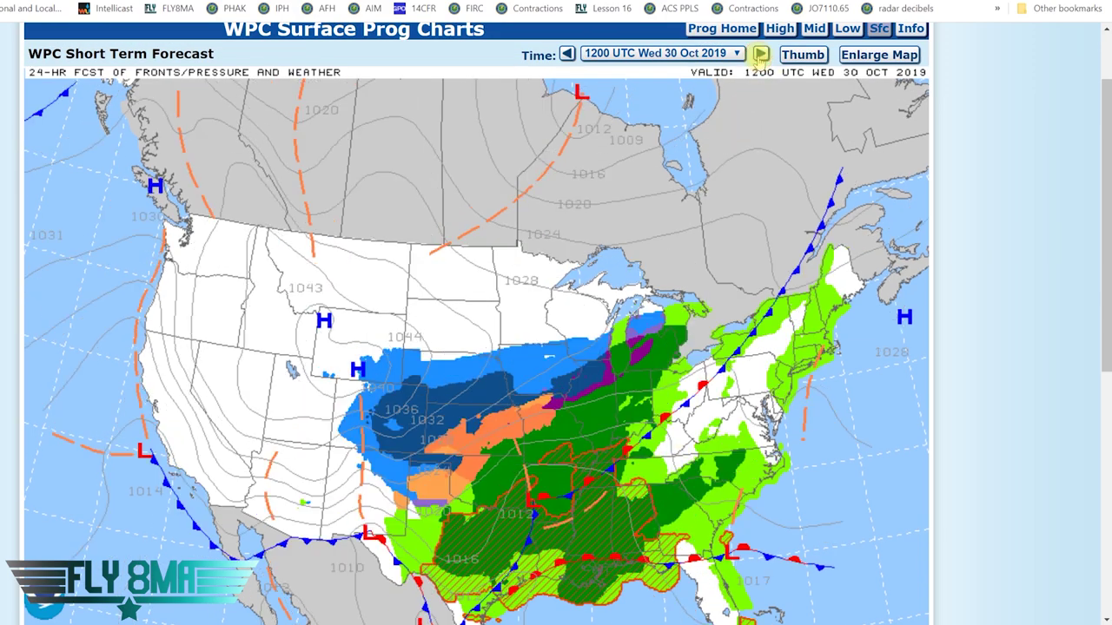
left_click(760, 54)
left_click(760, 54)
left_click(760, 53)
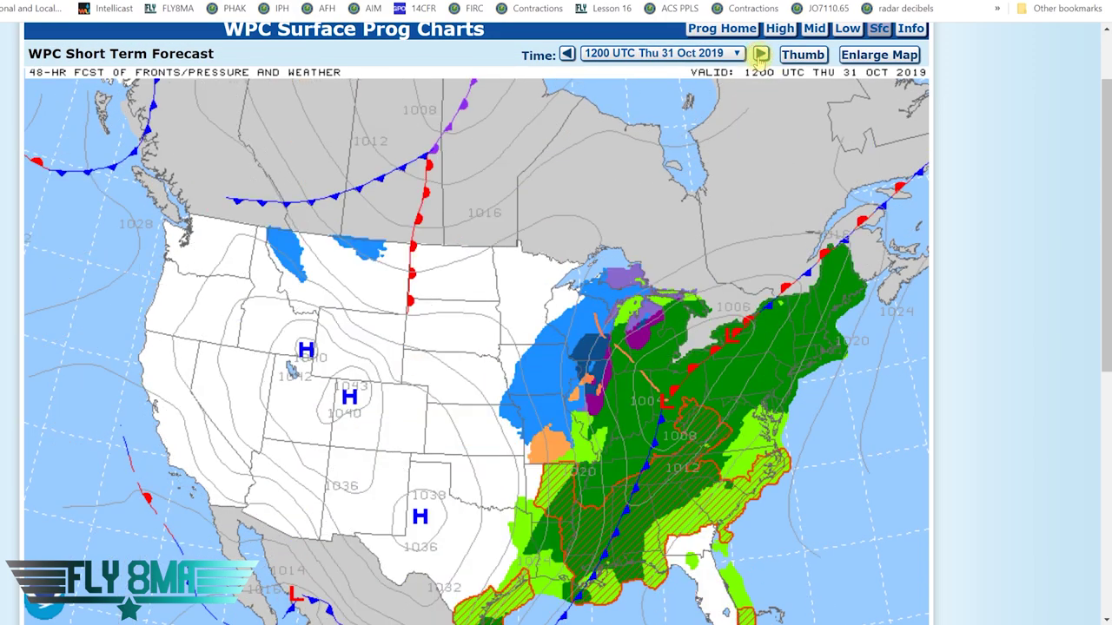
left_click(760, 54)
Step: Step the surface prog chart back to 1800 UTC Wed 30 Oct 2019 and examine its fronts and precipitation
left_click(567, 54)
left_click(567, 54)
left_click(566, 54)
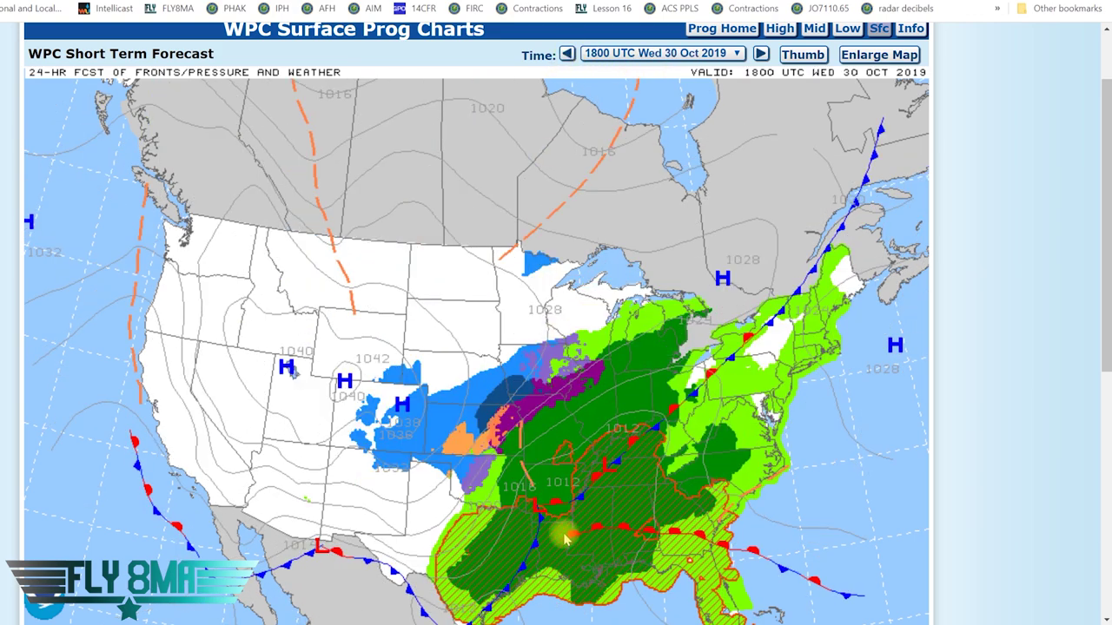
scroll(565, 539, "down", 1)
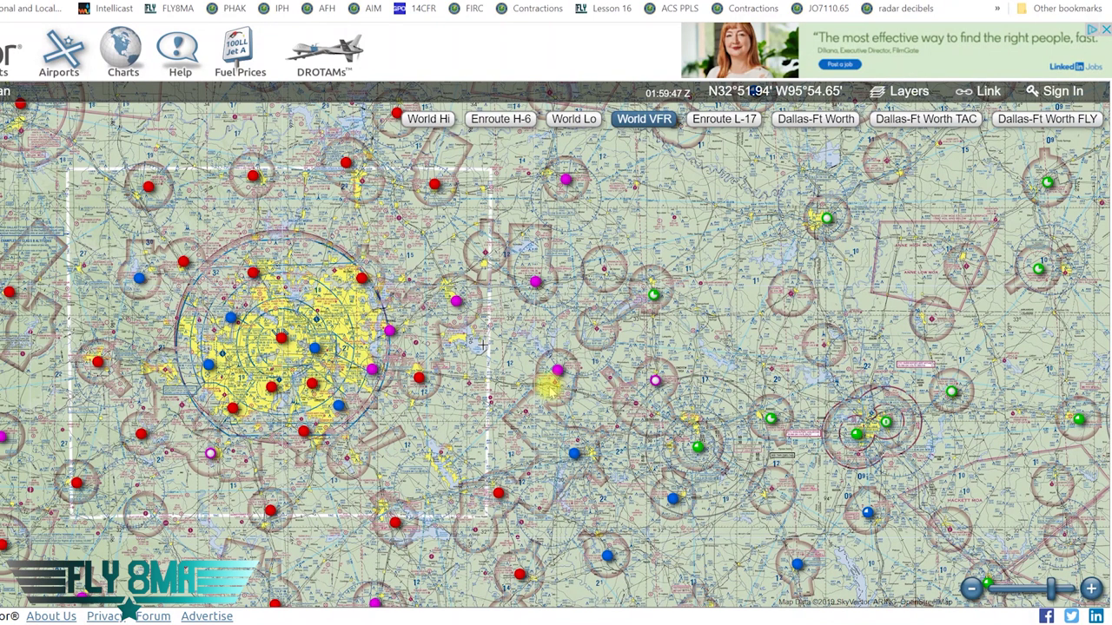
Step: Switch to the SkyVector World VFR chart, read the Barksdale AFB station weather, and survey stations around Dallas-Ft Worth
mouse_move(280, 339)
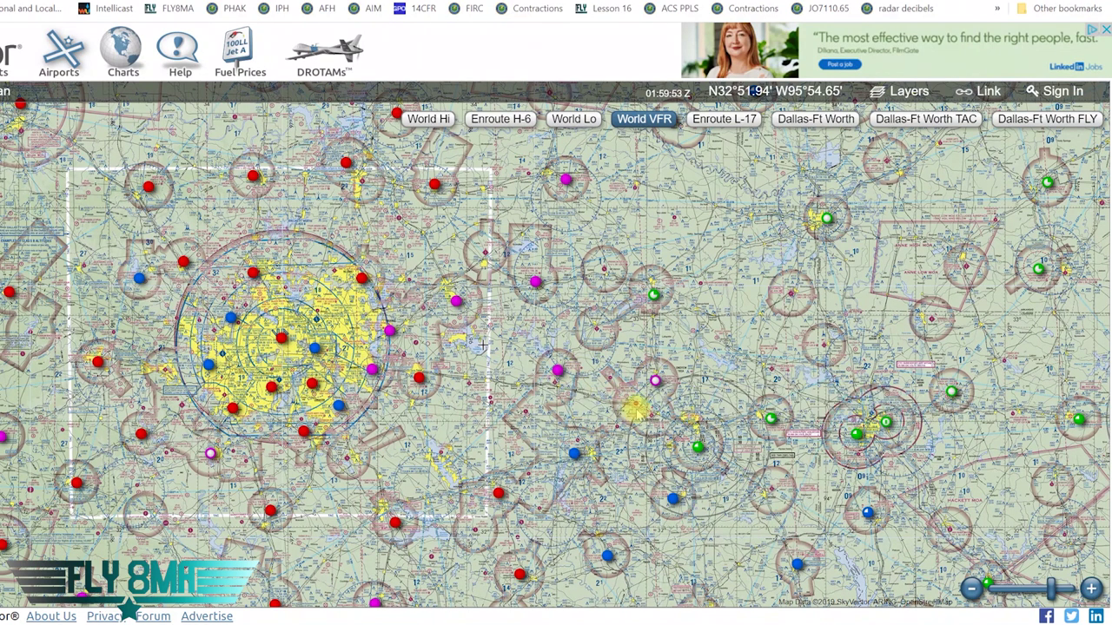
mouse_move(886, 423)
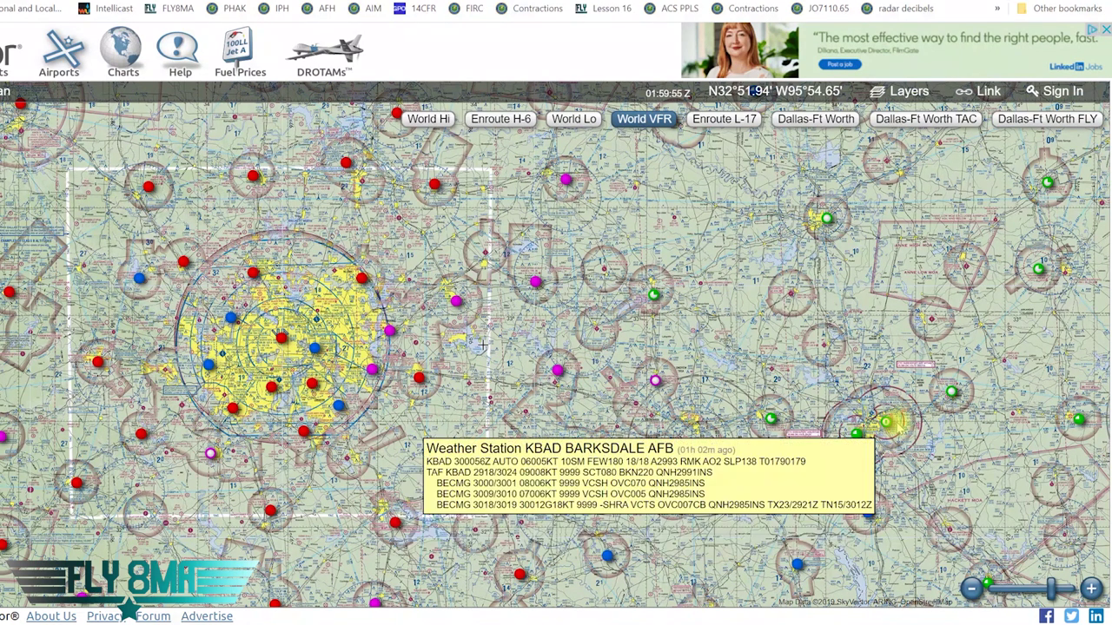
left_click_drag(986, 449, 874, 312)
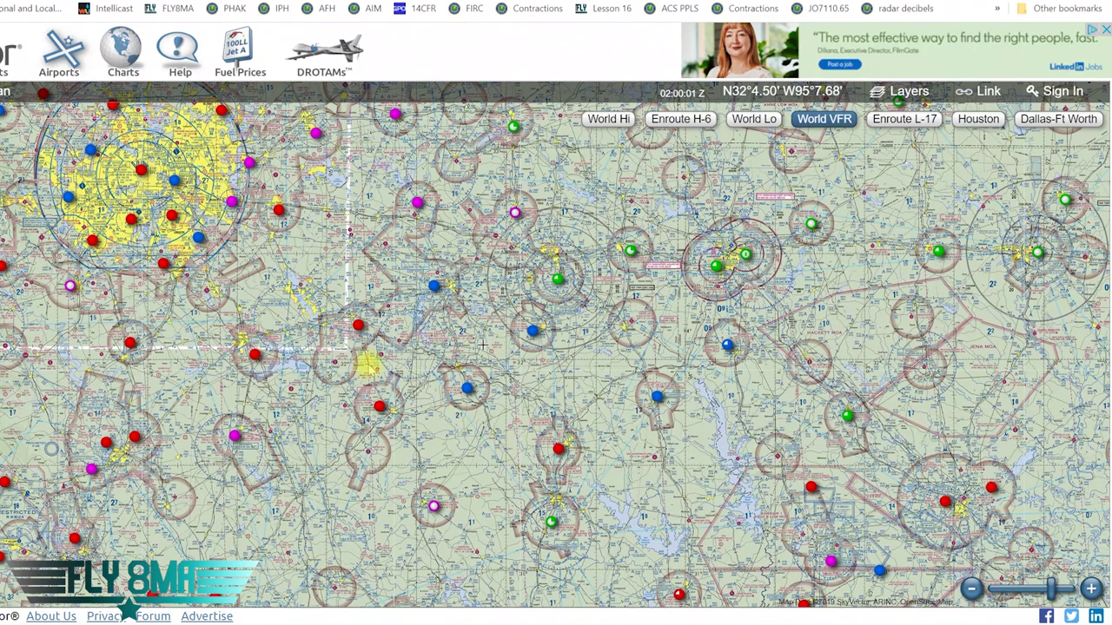
left_click_drag(417, 448, 559, 527)
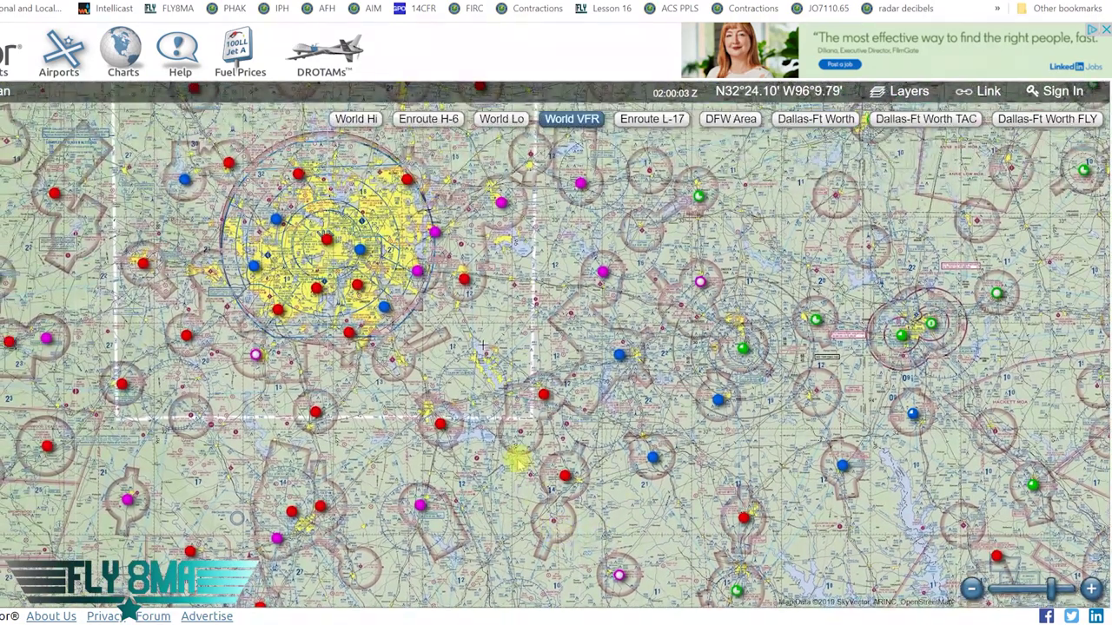
Step: Switch to Windy and view the wind layer over the south-central states at 850 hPa (5000 ft)
left_click(177, 1)
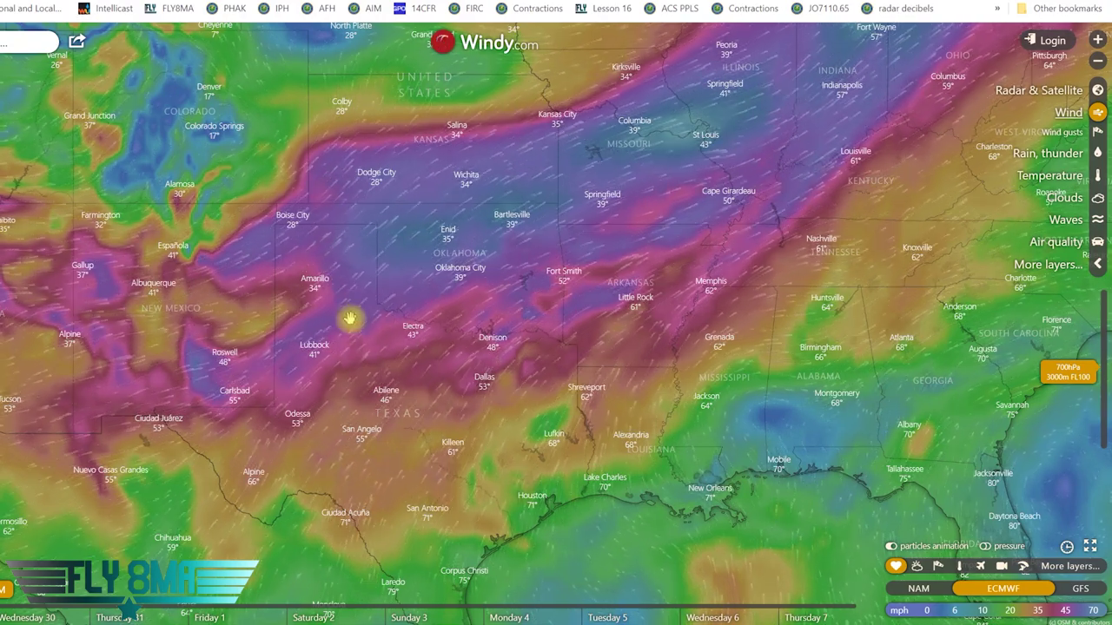
left_click_drag(344, 307, 371, 359)
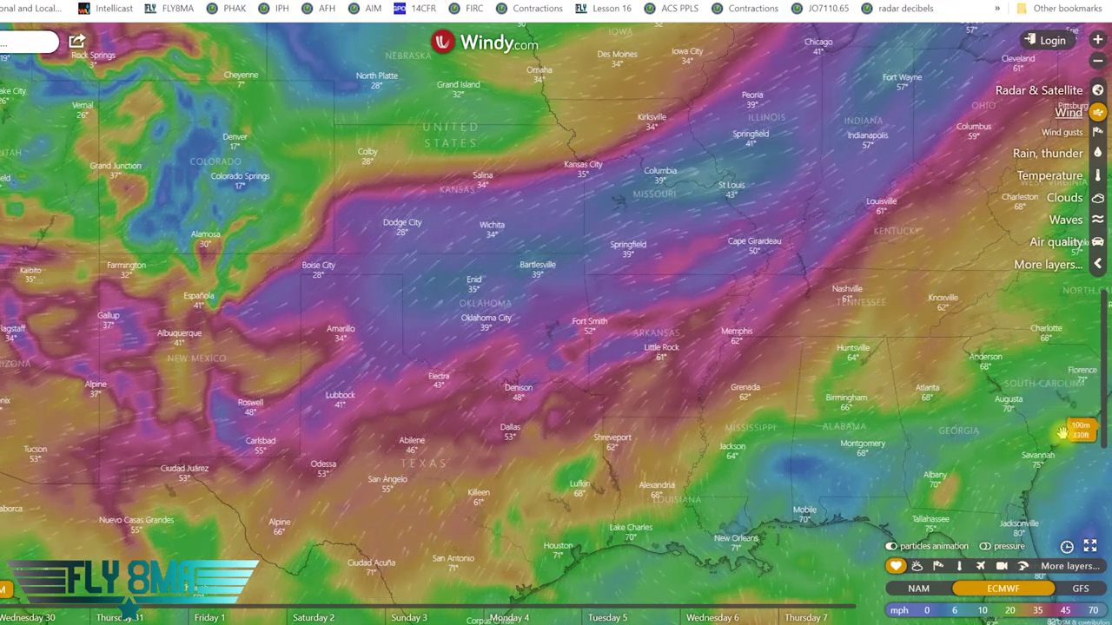
left_click_drag(1068, 378, 1069, 433)
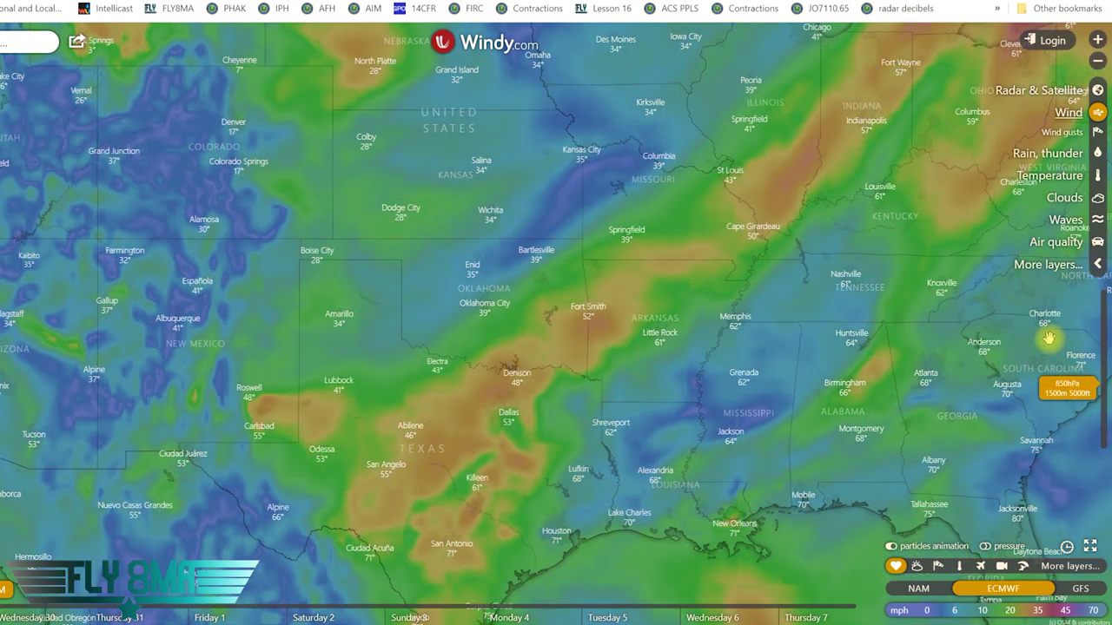
Step: View the clouds layer, switch it to cloud base, and examine the area around Dallas closely
left_click(1083, 198)
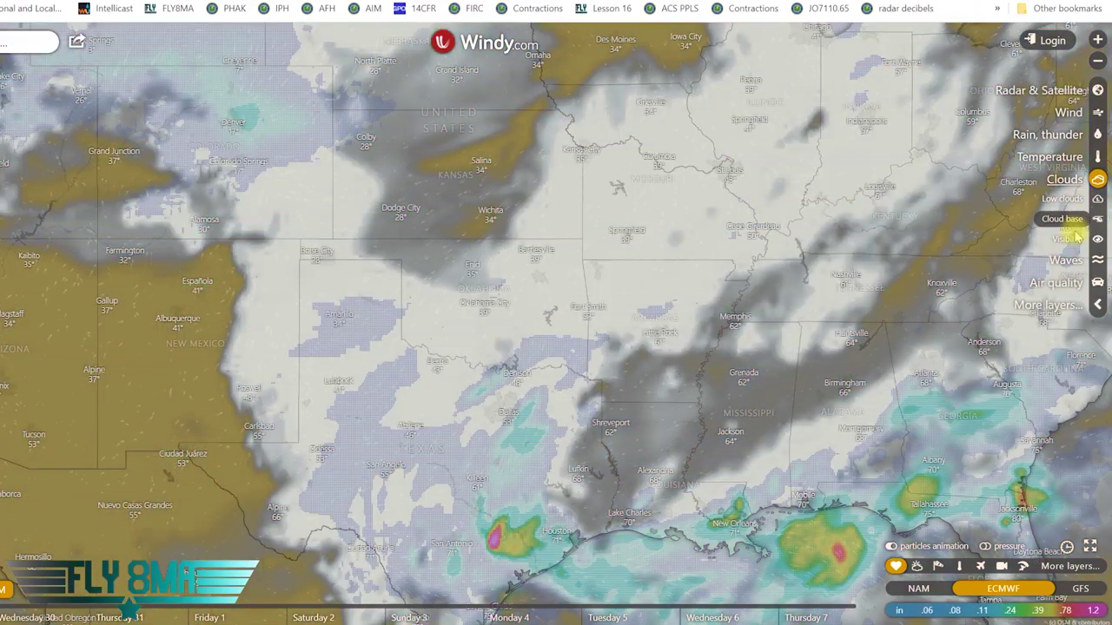
left_click(1067, 219)
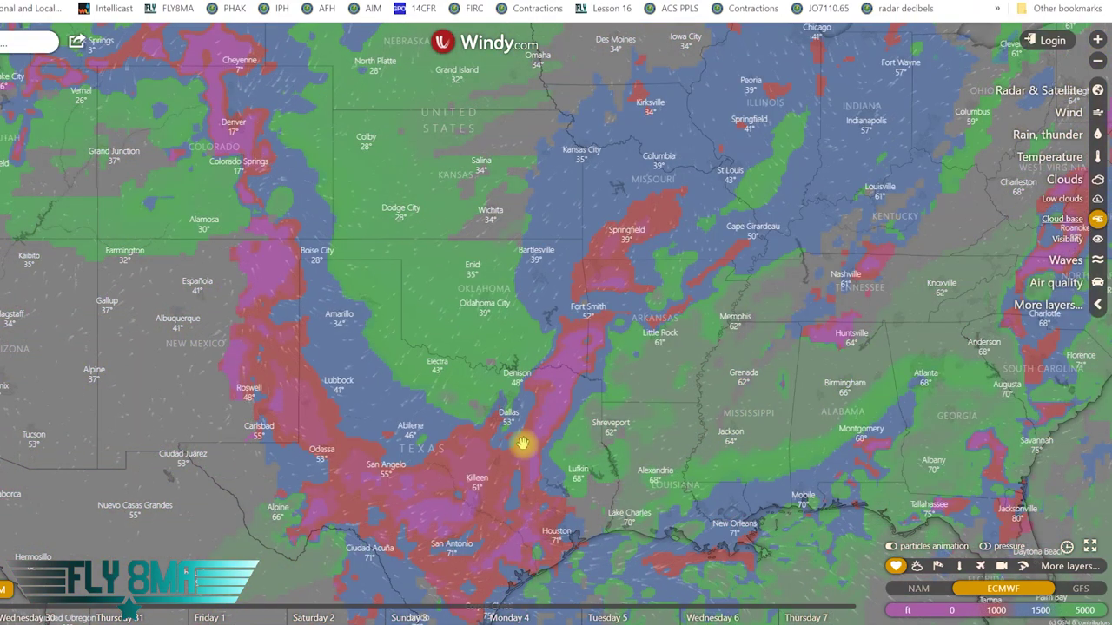
left_click_drag(505, 519, 432, 435)
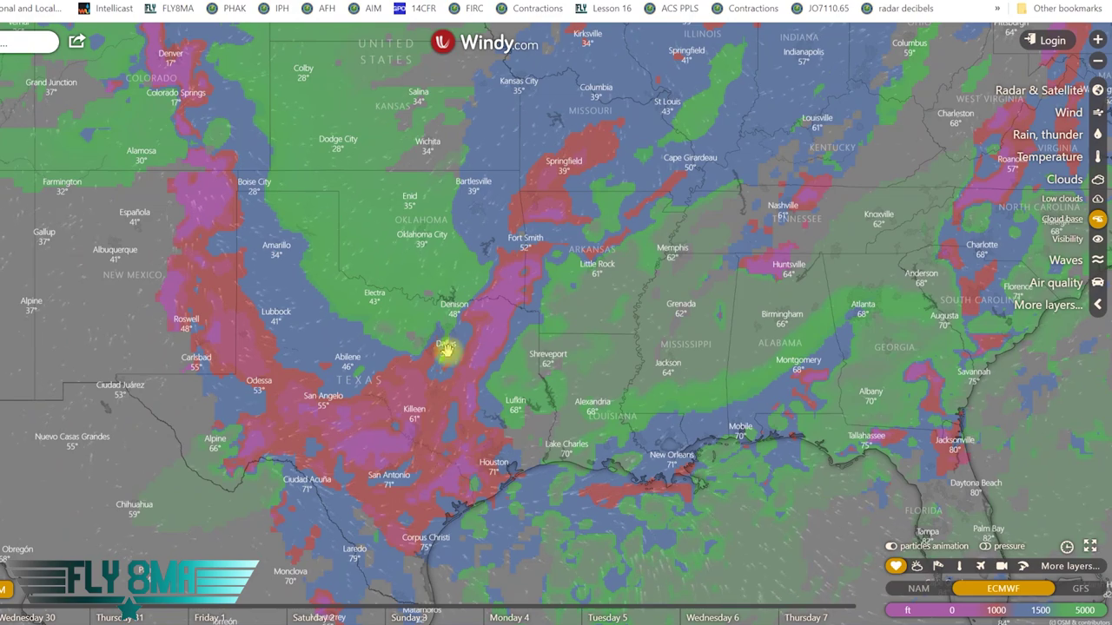
scroll(452, 359, "up", 1)
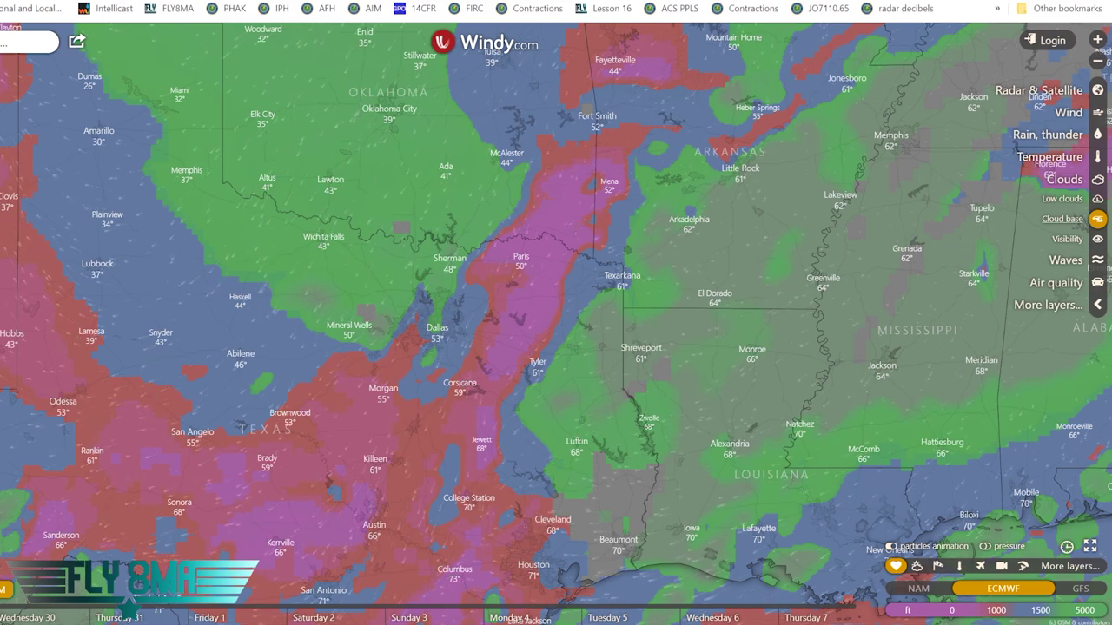
Step: Advance the cloud base forecast within Wednesday 30 and examine the wider region from Texas to the Southeast
key("Right")
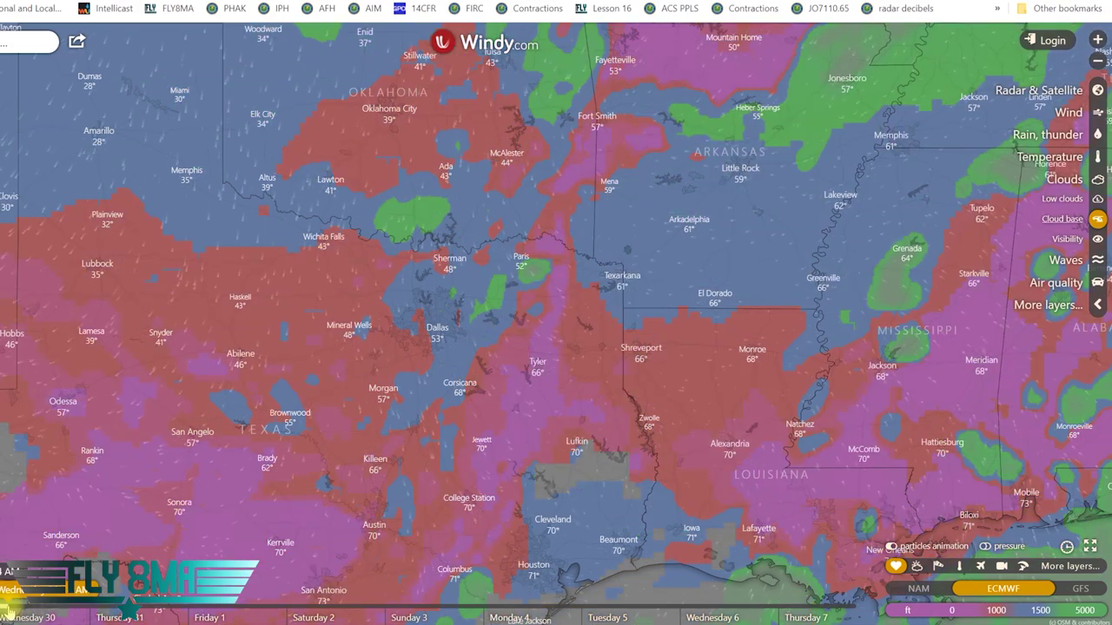
scroll(534, 410, "down", 1)
left_click_drag(700, 437, 548, 400)
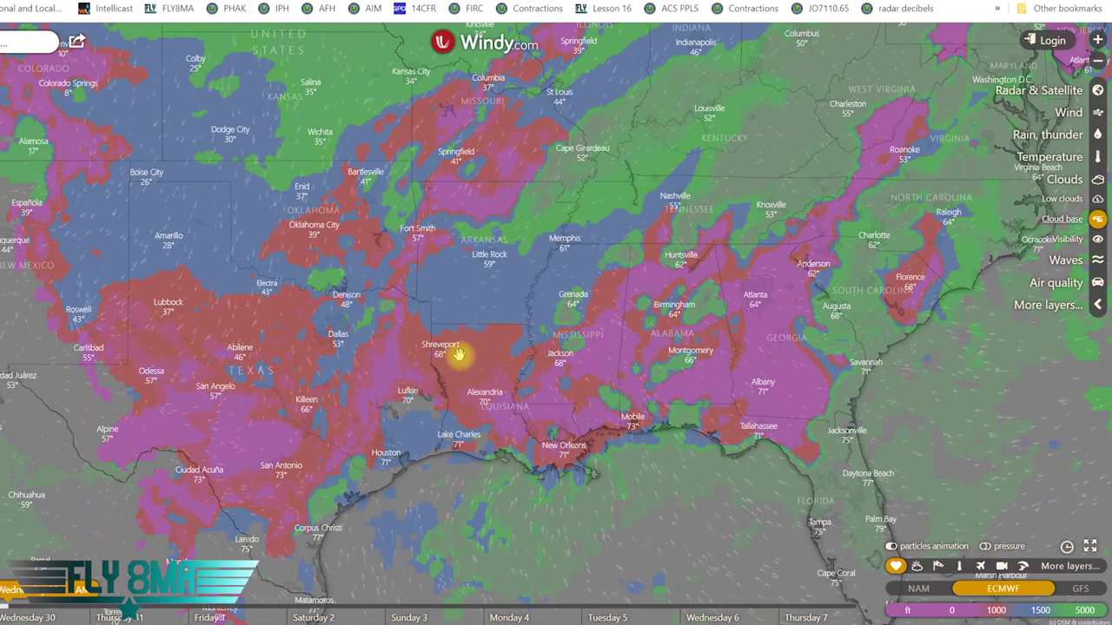
Step: View the clouds and visibility layers over the southern states, advancing the visibility forecast to late Thursday 31
left_click(1097, 179)
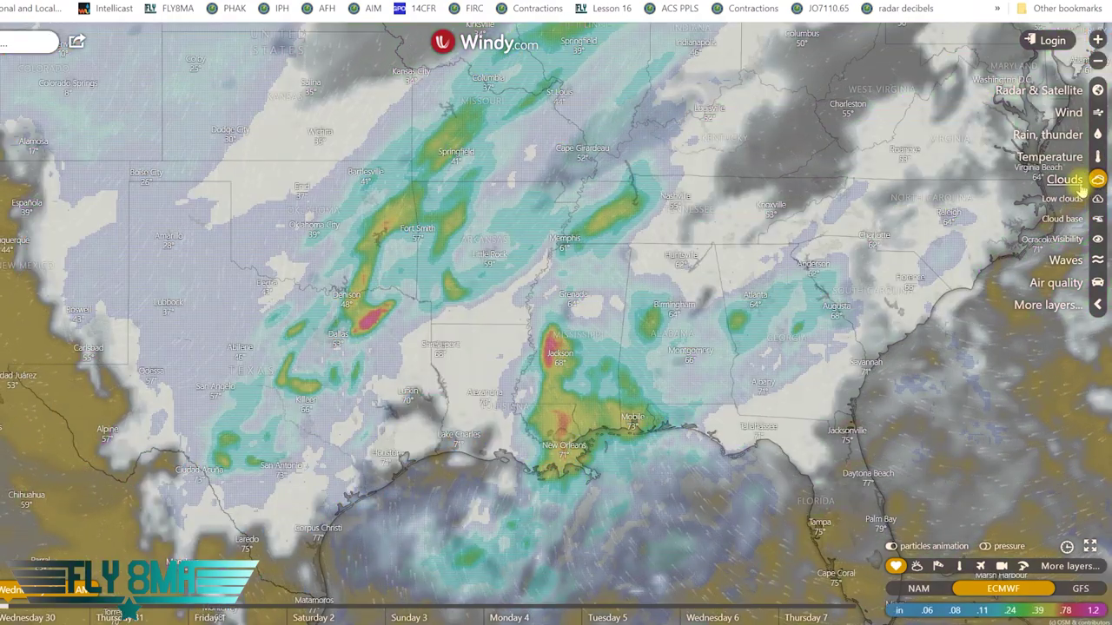
left_click(1063, 243)
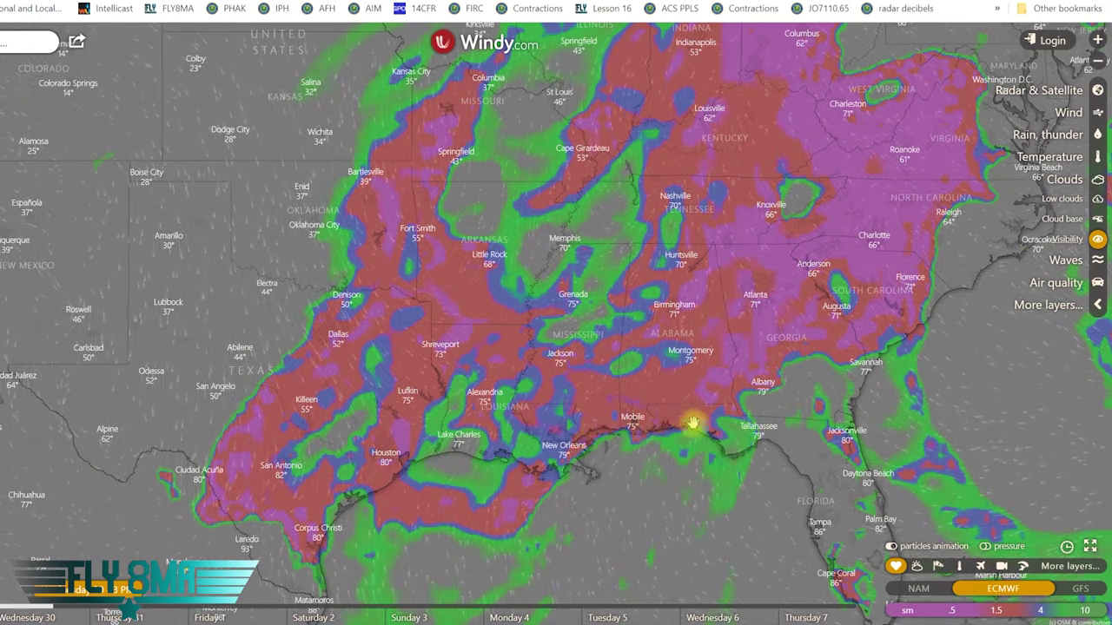
left_click(126, 614)
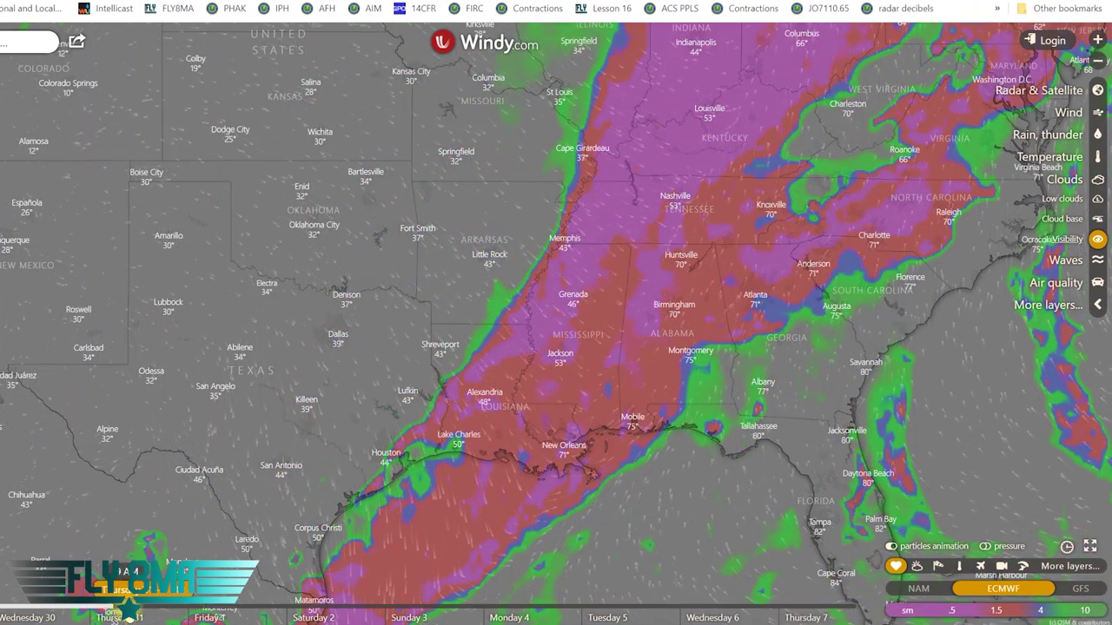
left_click_drag(128, 608, 172, 612)
left_click(172, 610)
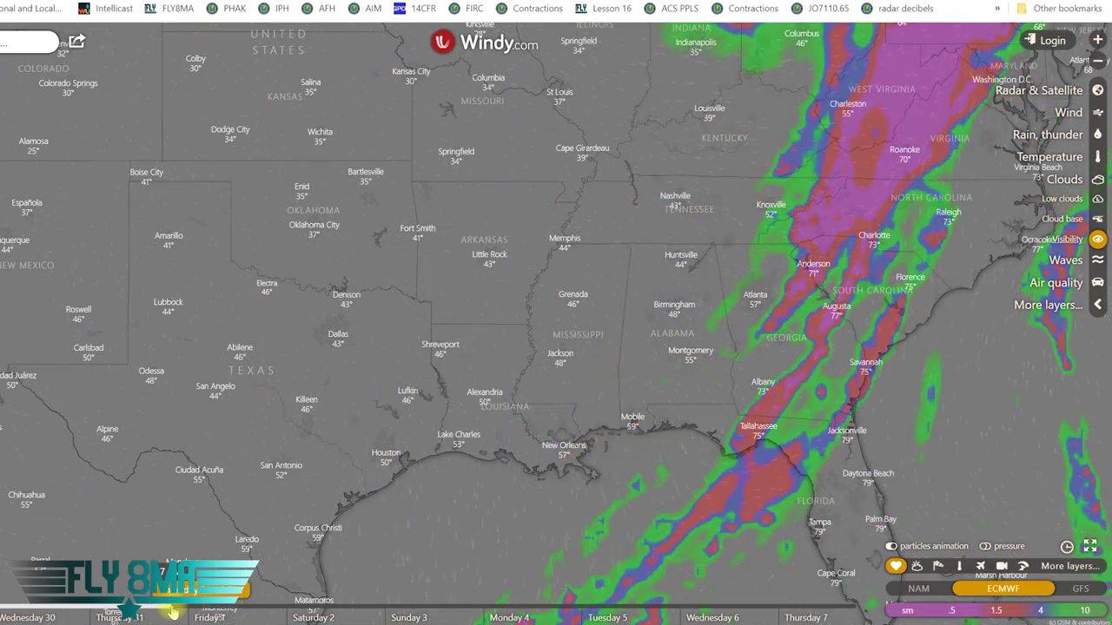
Step: View the Thursday 31 winds at 700 hPa (FL100) over the southern states
left_click(1067, 114)
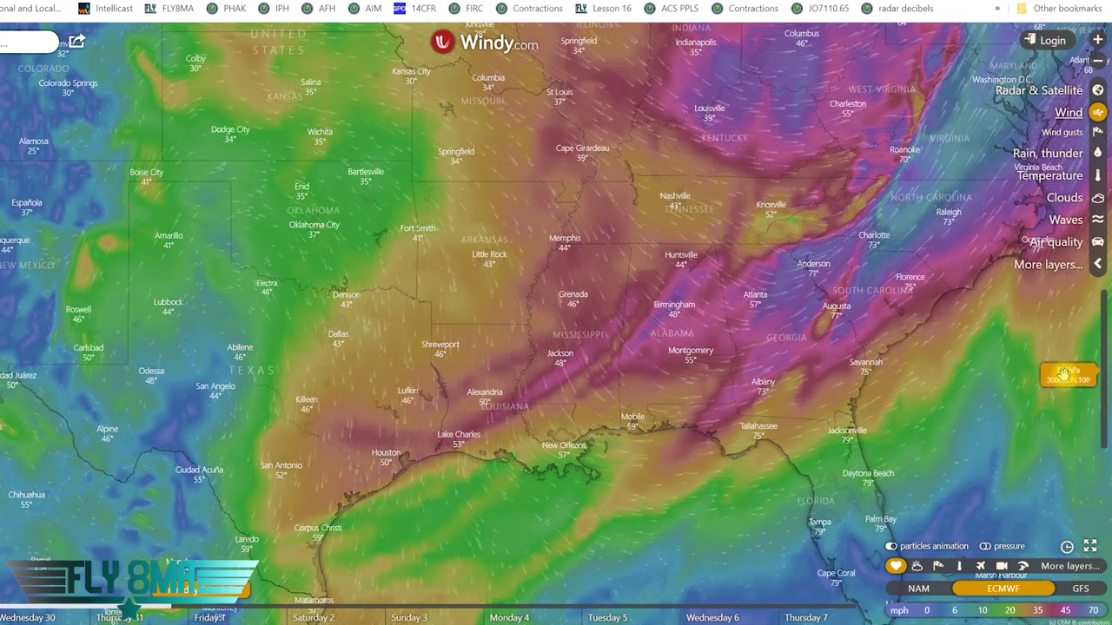
left_click(1065, 374)
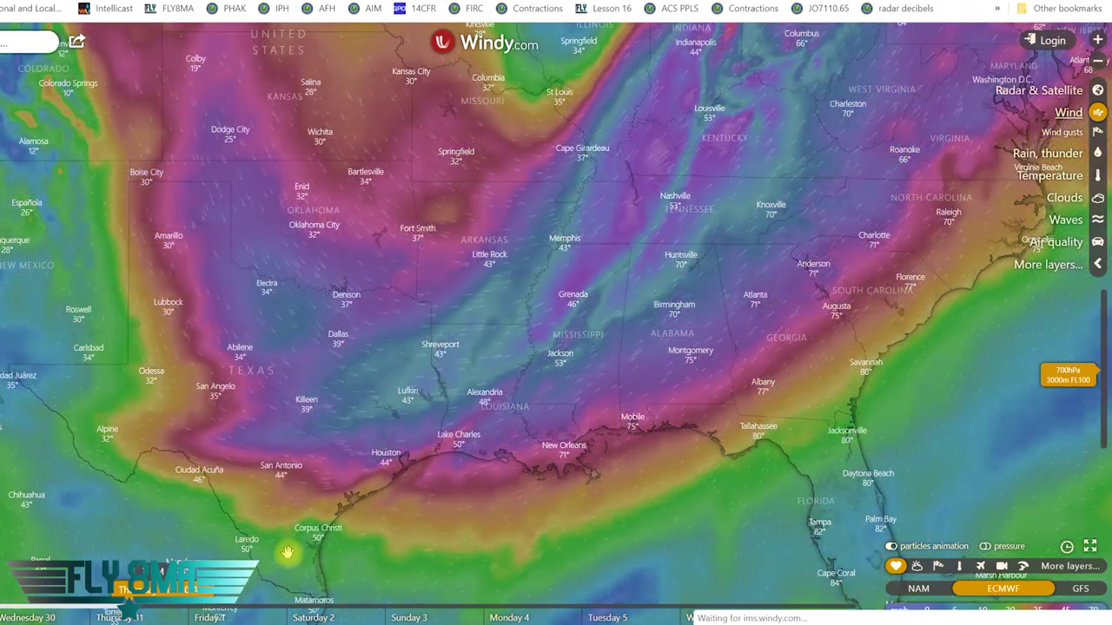
Step: Show the cloud base layer and compare its forecasts from Wednesday 30 afternoon through late Thursday 31
left_click(1079, 199)
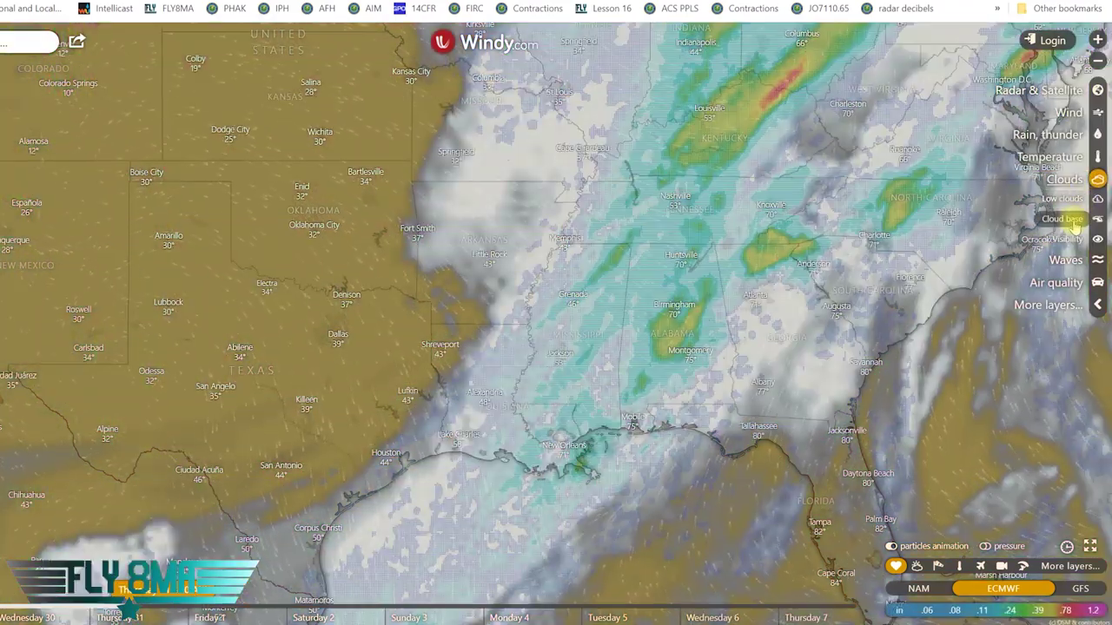
left_click(1075, 222)
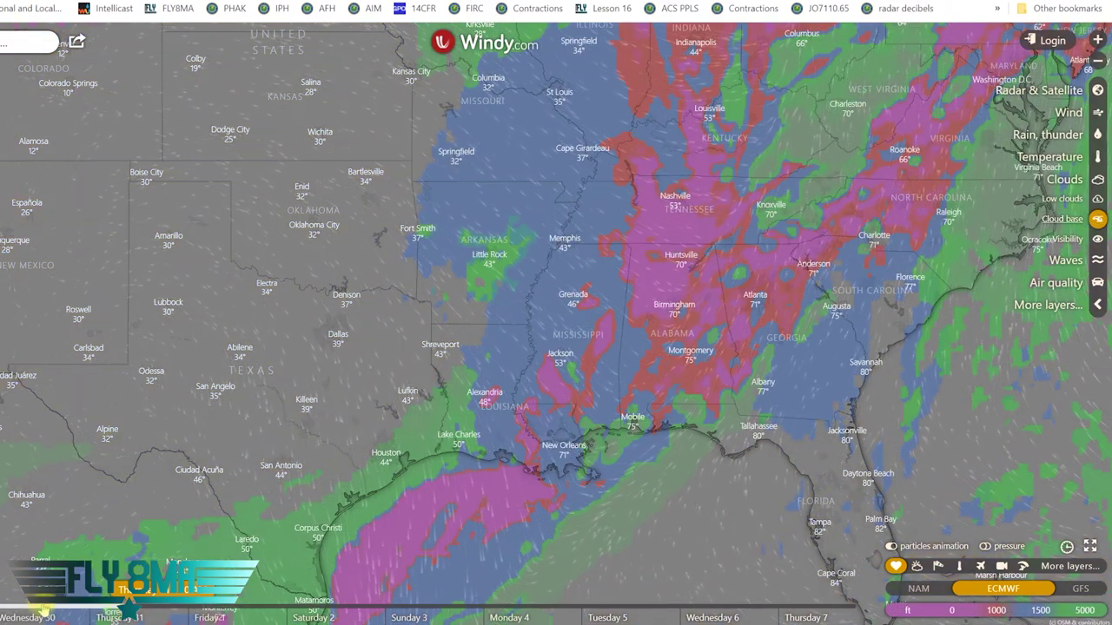
left_click(50, 613)
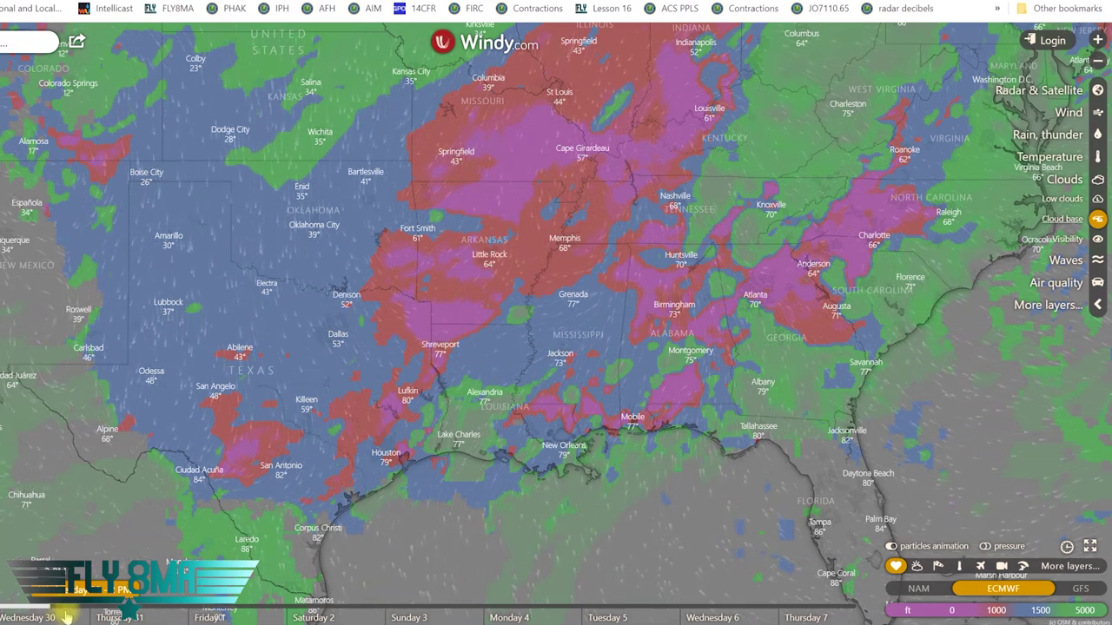
left_click(111, 612)
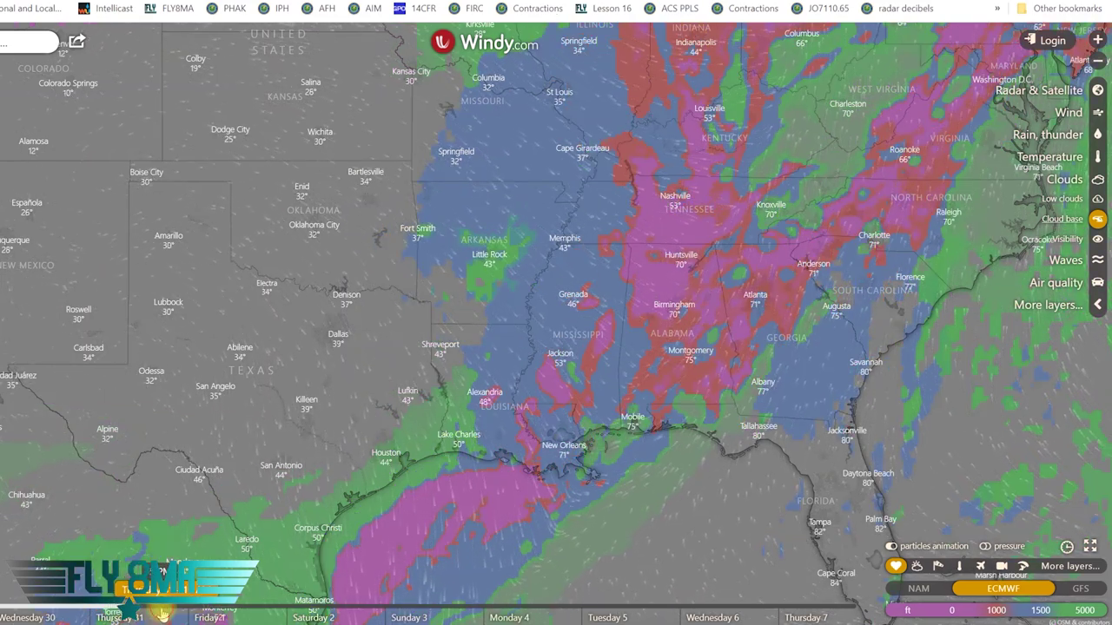
left_click_drag(162, 613, 168, 614)
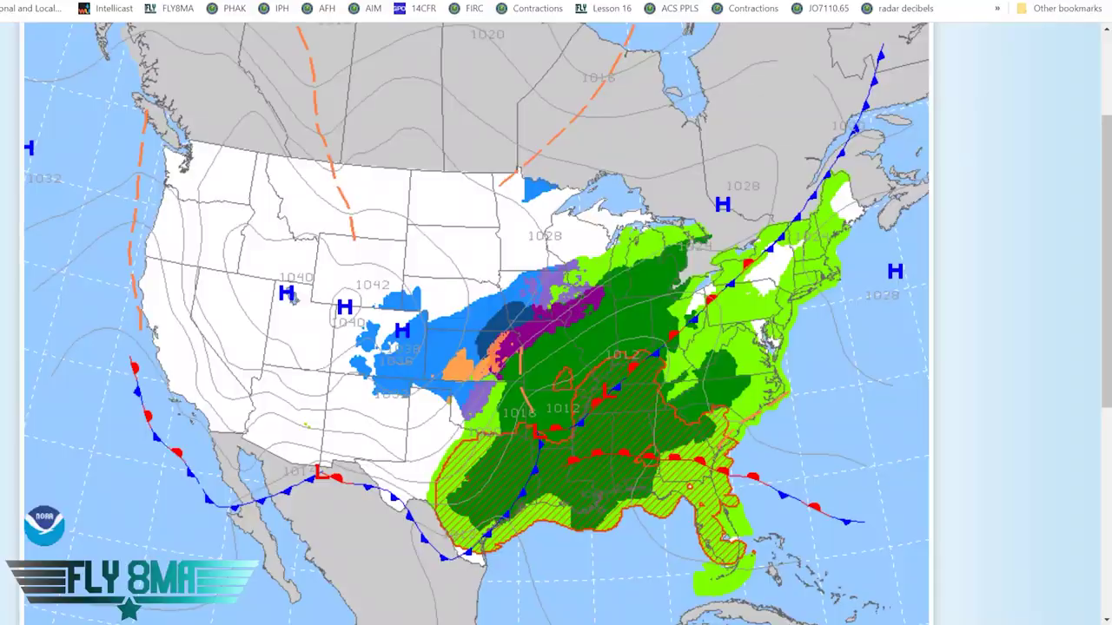
Step: Return to the Aviation Weather Center, open the Area Forecasts page, and follow its link to the GFA Tool
scroll(435, 266, "up", 3)
mouse_move(443, 102)
mouse_move(392, 95)
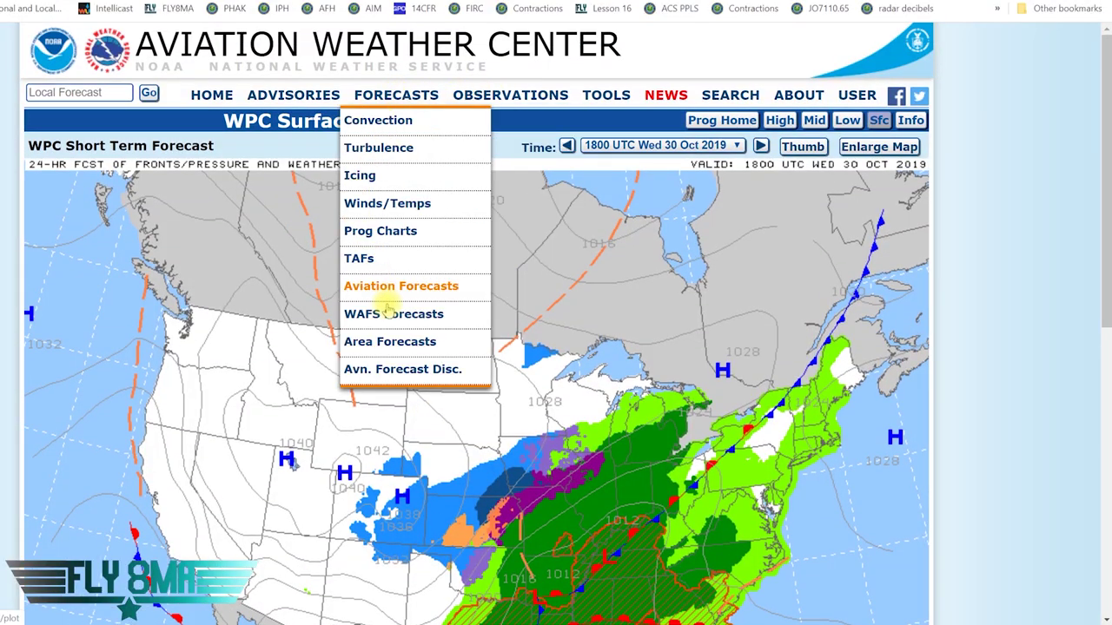
left_click(372, 346)
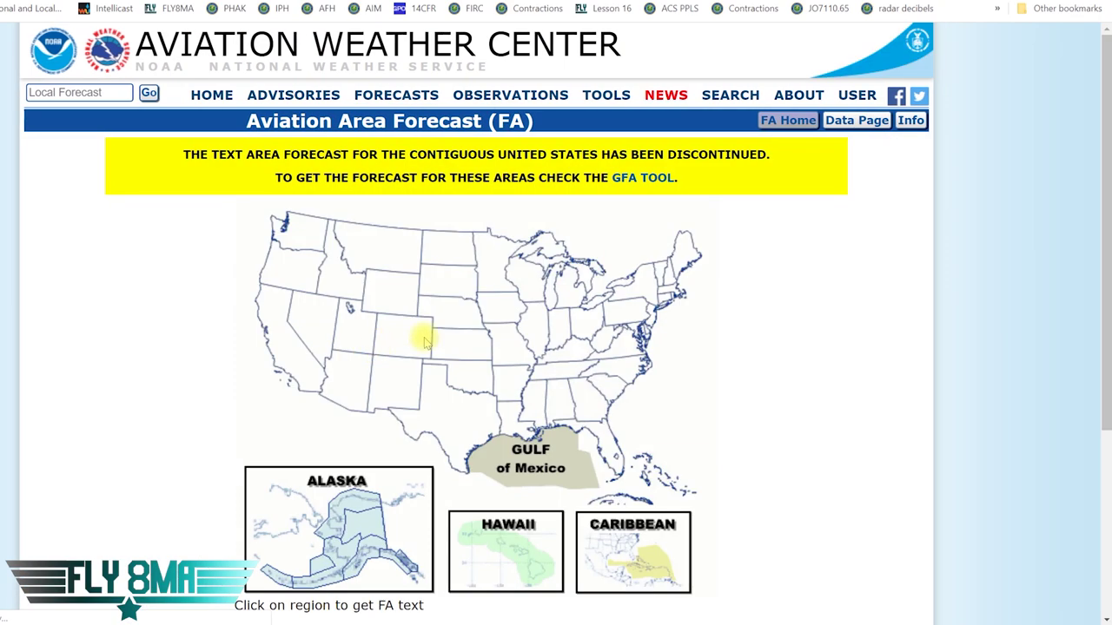
left_click(640, 180)
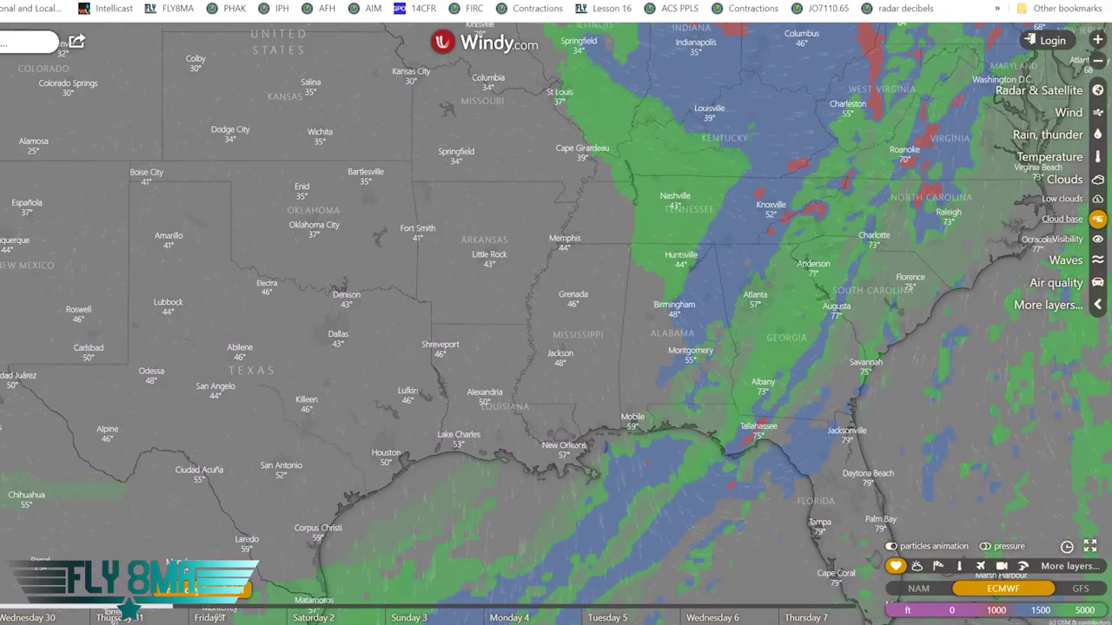
Step: Switch from the cloud base layer to 700 hPa (FL100) winds and compare the NAM, ECMWF and GFS models over the southern states
left_click_drag(224, 329, 336, 359)
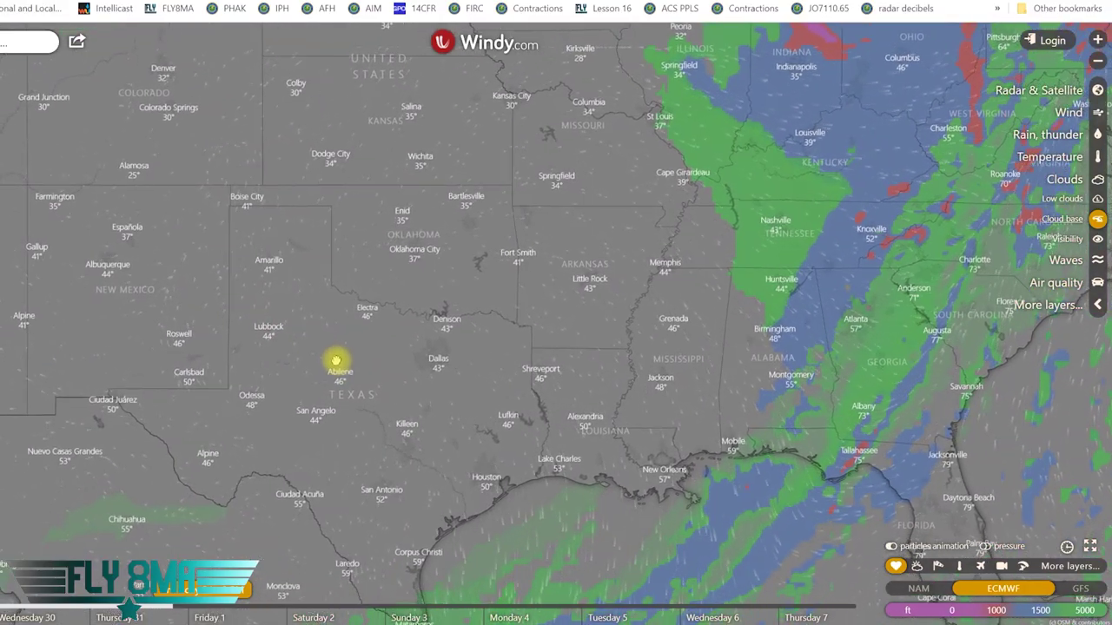
left_click_drag(409, 359, 298, 360)
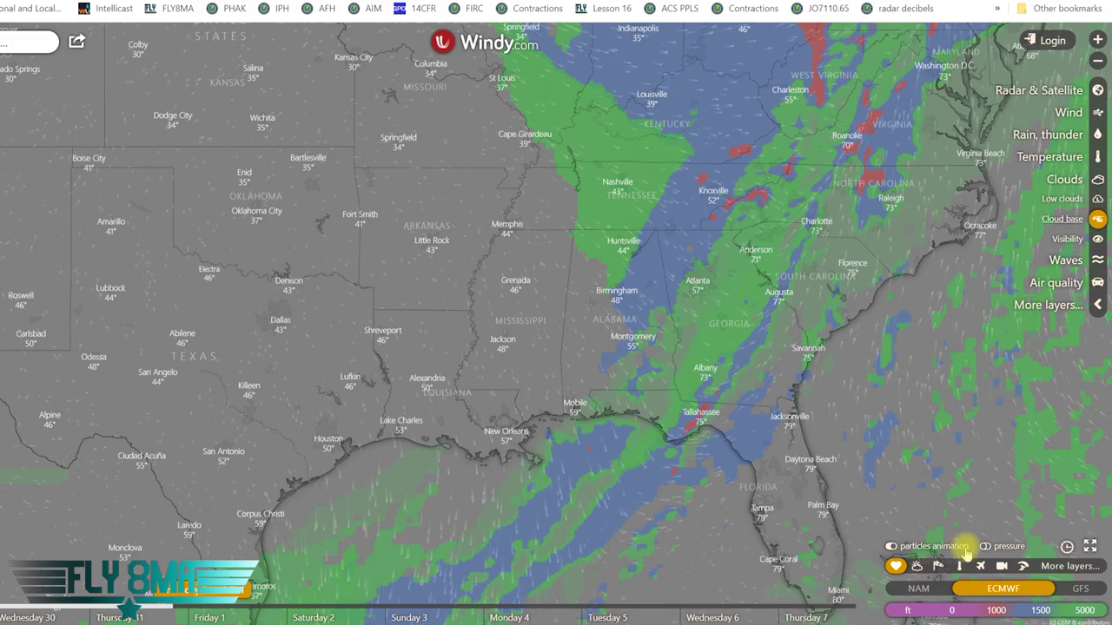
left_click_drag(368, 366, 425, 410)
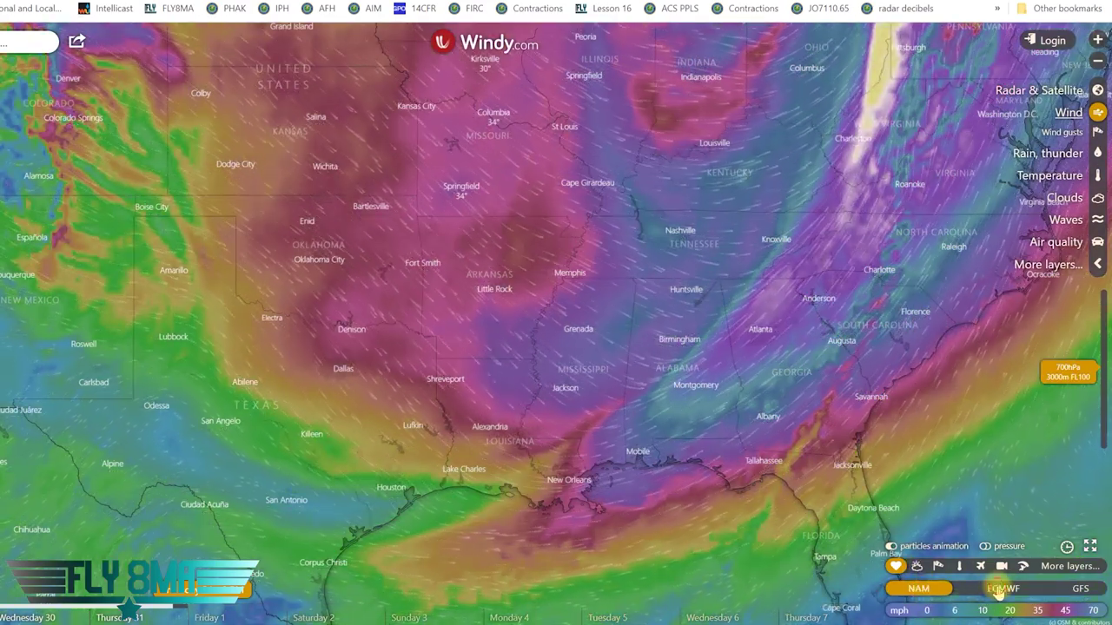
left_click(998, 588)
left_click(1078, 589)
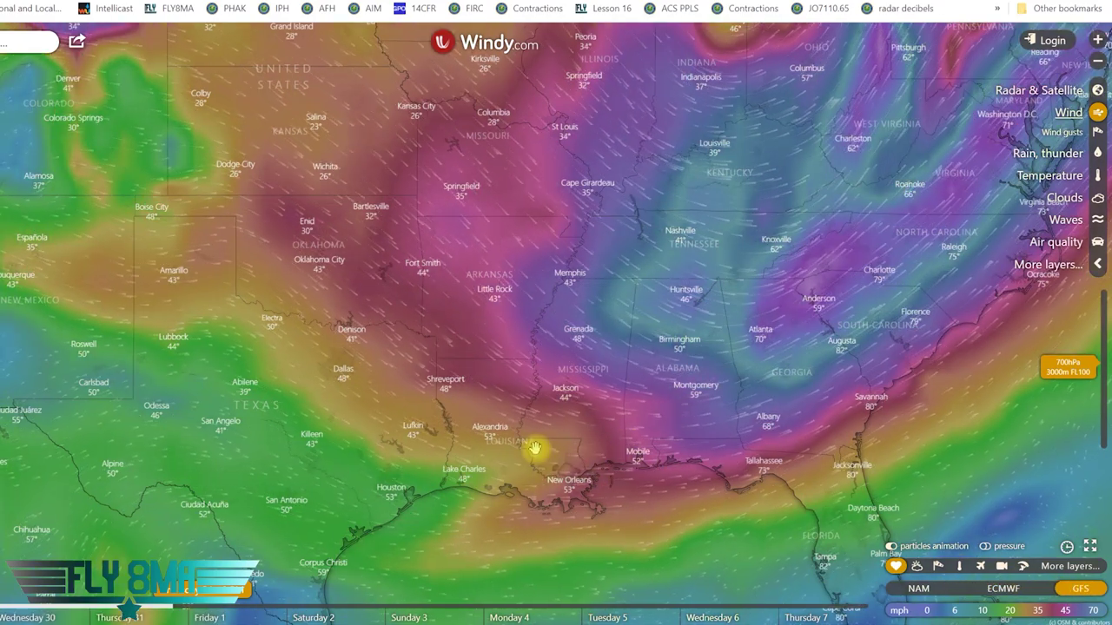
Step: Examine the GFS 700 hPa winds from the Rockies through Alberta and British Columbia to southern Alaska
left_click_drag(448, 407, 568, 492)
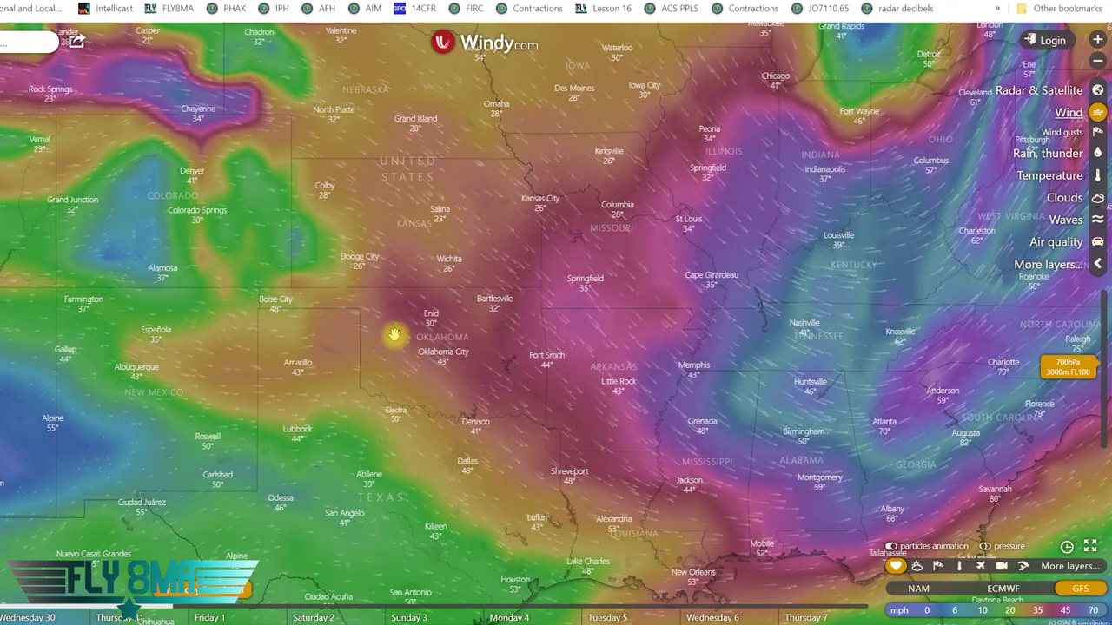
left_click_drag(392, 335, 497, 352)
left_click_drag(330, 291, 419, 391)
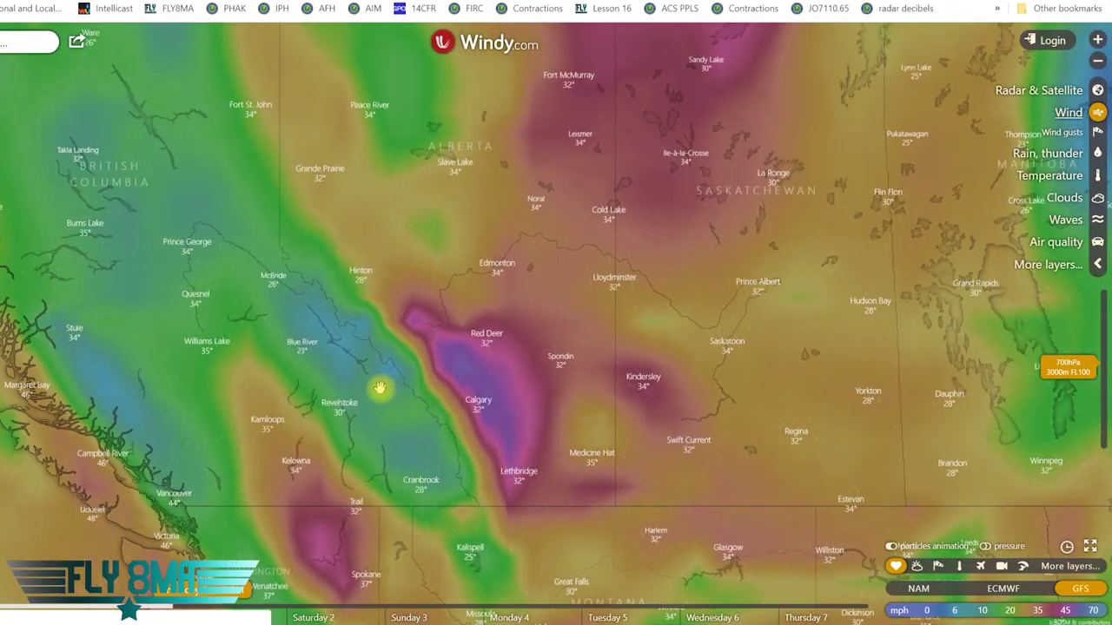
scroll(322, 409, "up", 1)
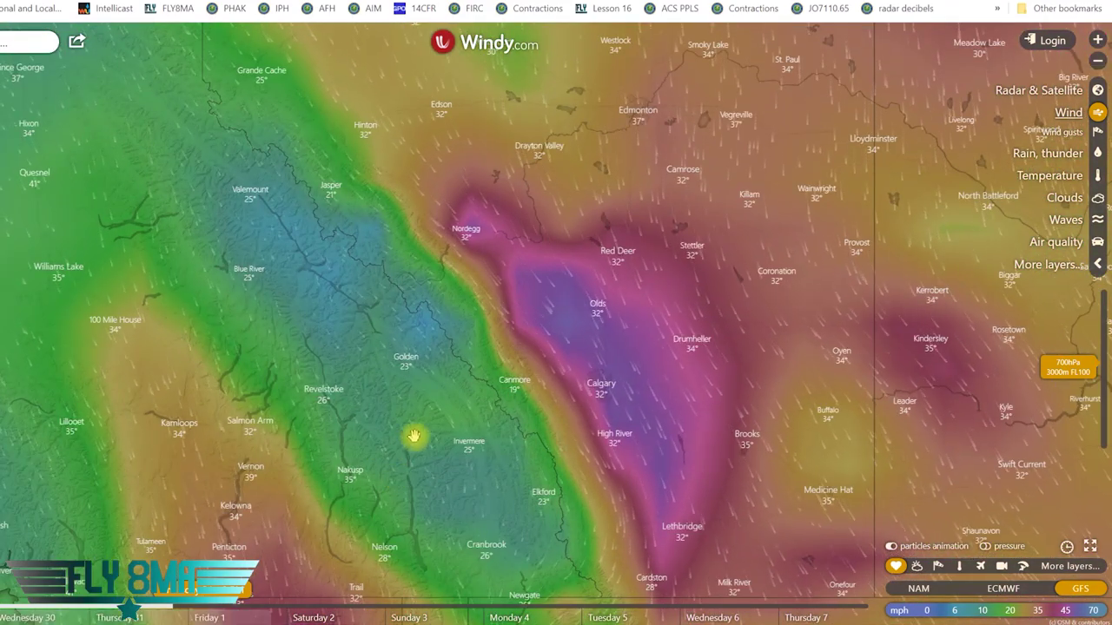
left_click_drag(385, 344, 678, 486)
scroll(509, 413, "down", 1)
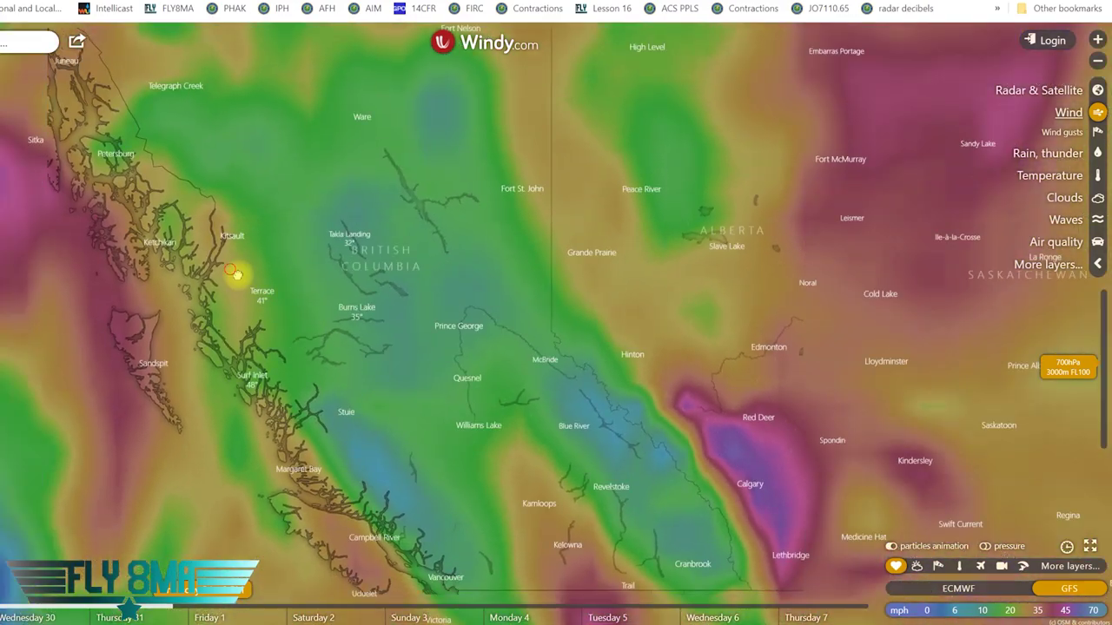
left_click_drag(173, 234, 423, 346)
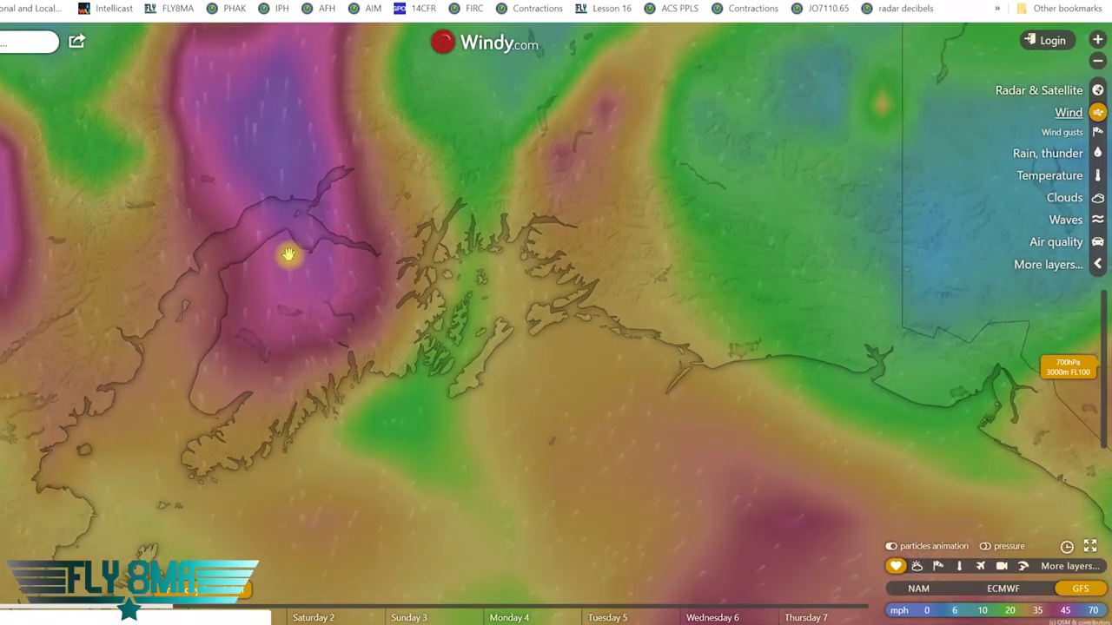
Step: Set the wind altitude to Surface and view the winds around Anchorage and across the whole of North America
scroll(630, 346, "down", 2)
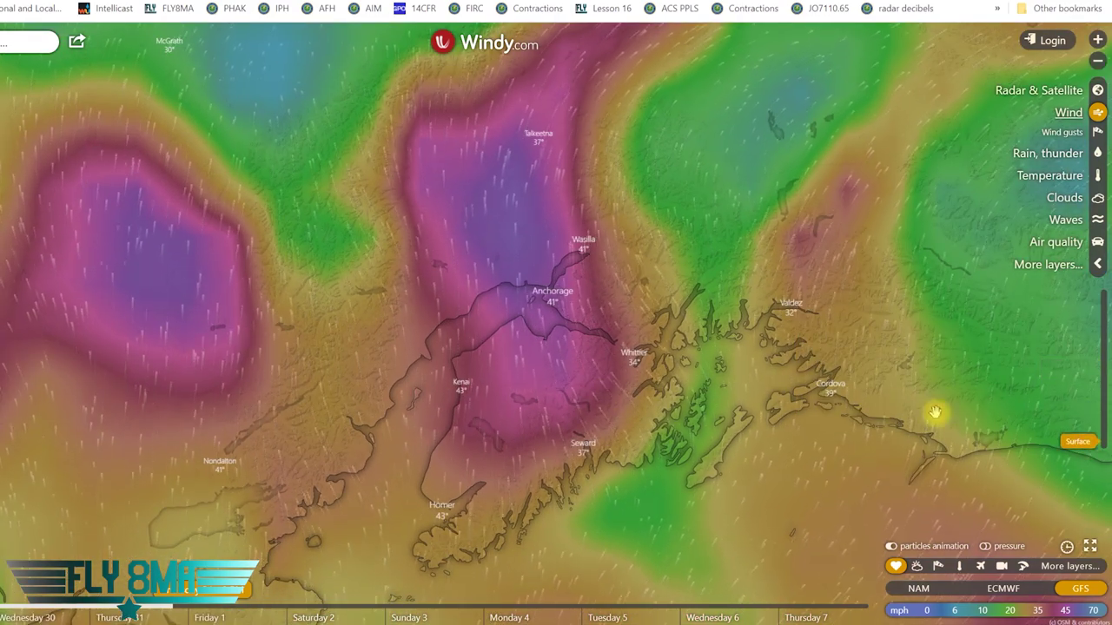
scroll(653, 359, "up", 2)
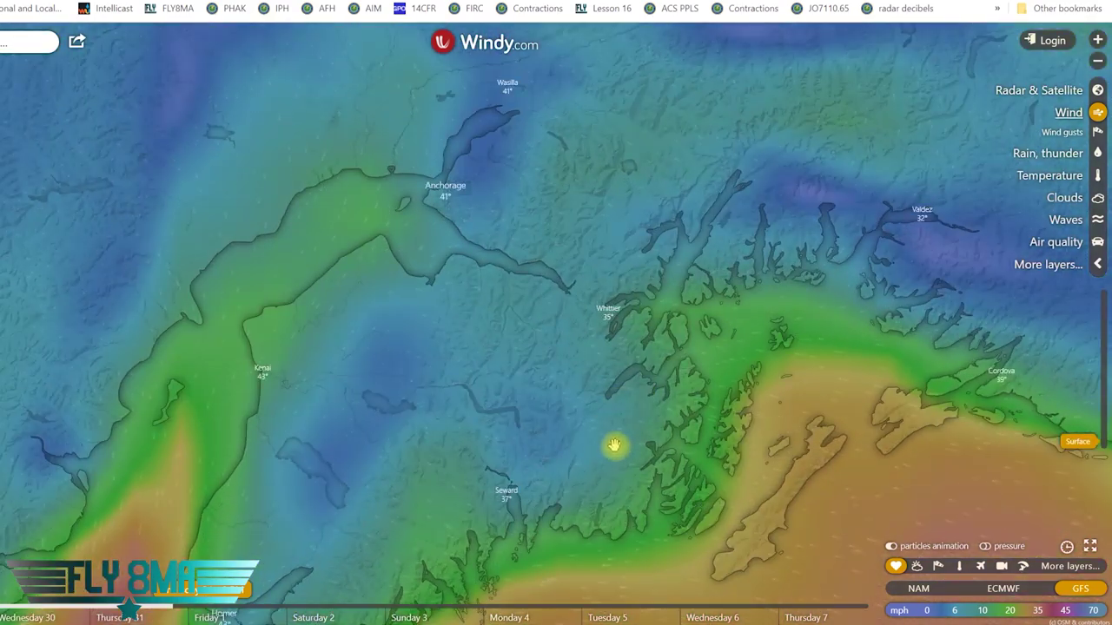
scroll(520, 383, "down", 5)
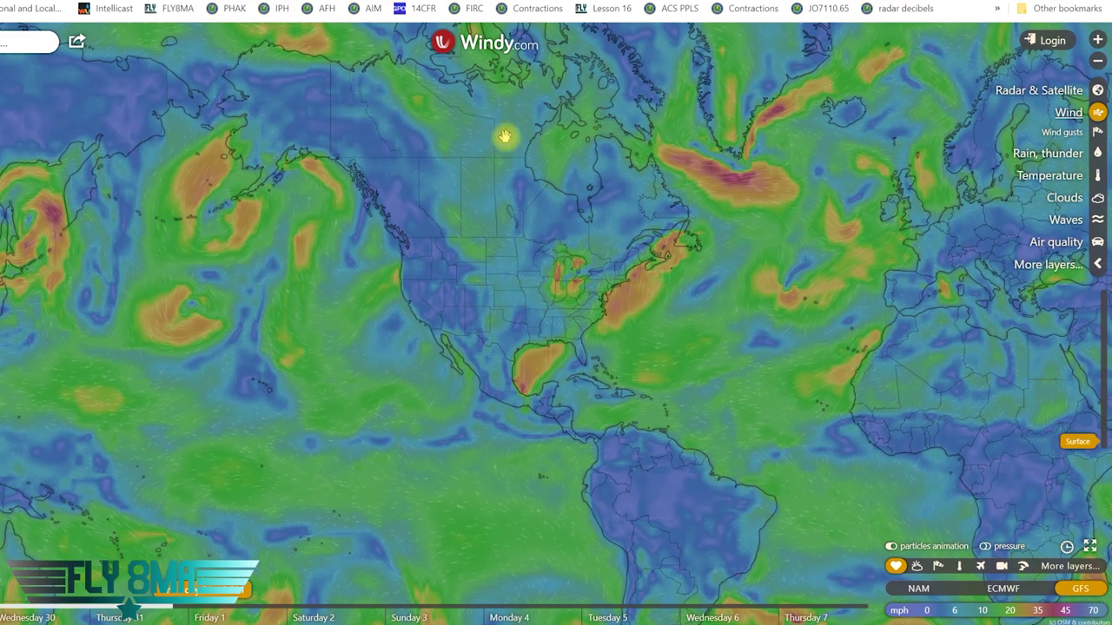
left_click_drag(505, 136, 502, 269)
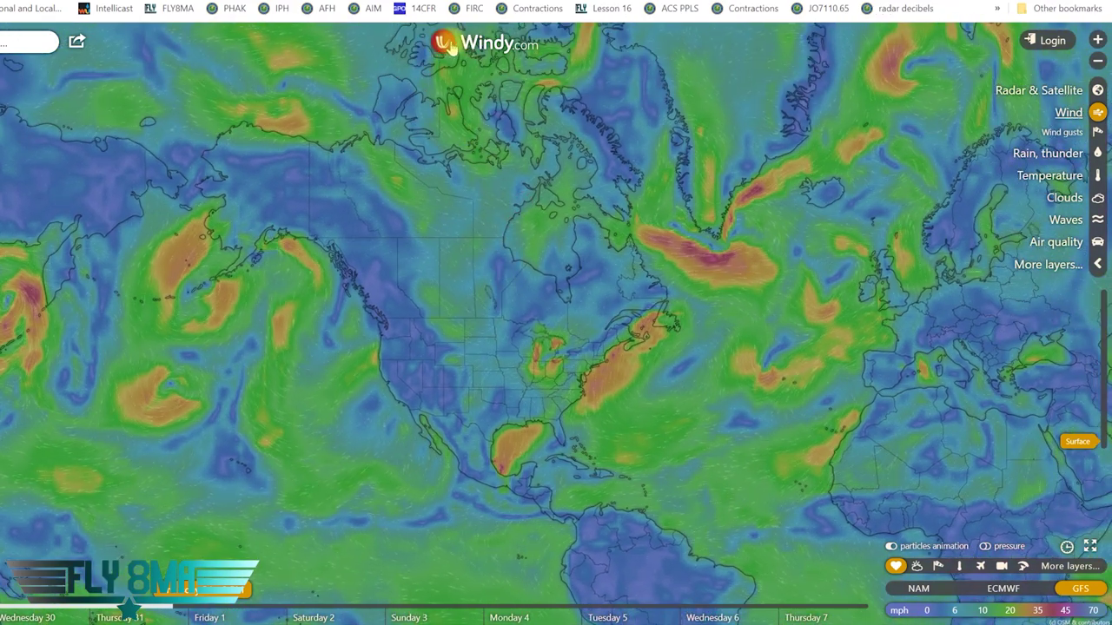
Step: Examine the GFS surface winds over Texas and Louisiana, moving the forecast time between Wednesday 30 and Thursday 31
scroll(492, 417, "up", 5)
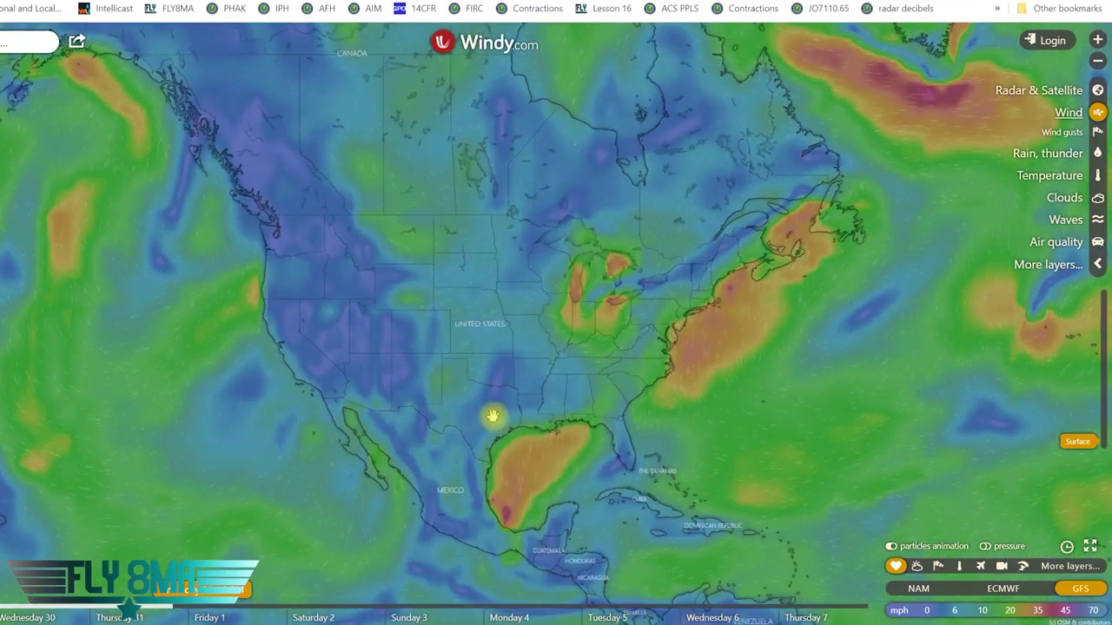
scroll(492, 417, "up", 3)
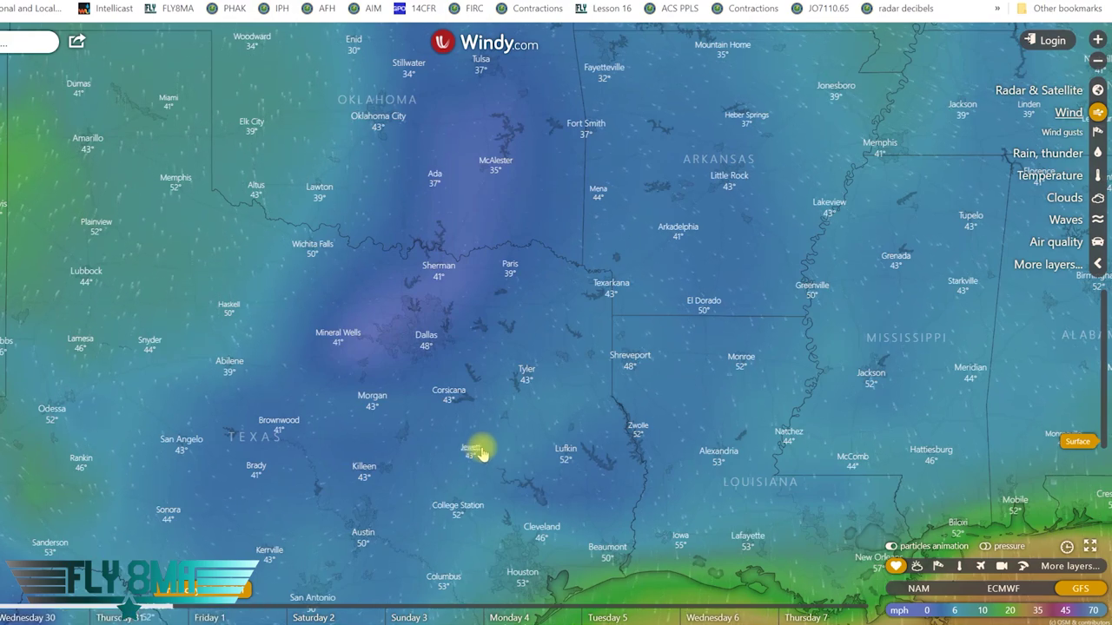
left_click_drag(480, 453, 481, 385)
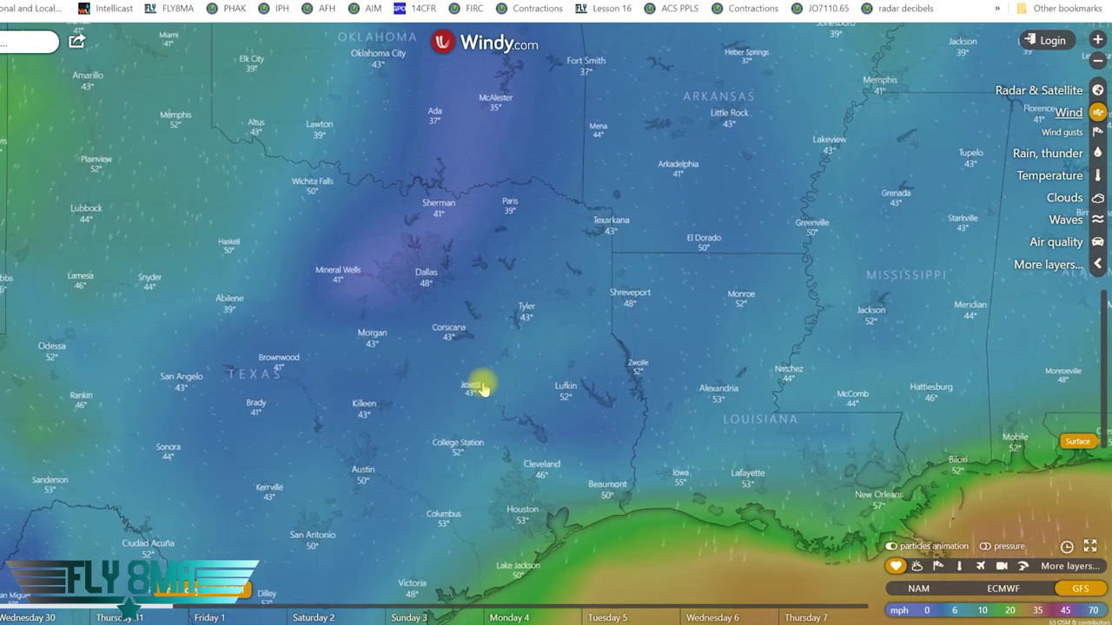
left_click(39, 607)
left_click(4, 607)
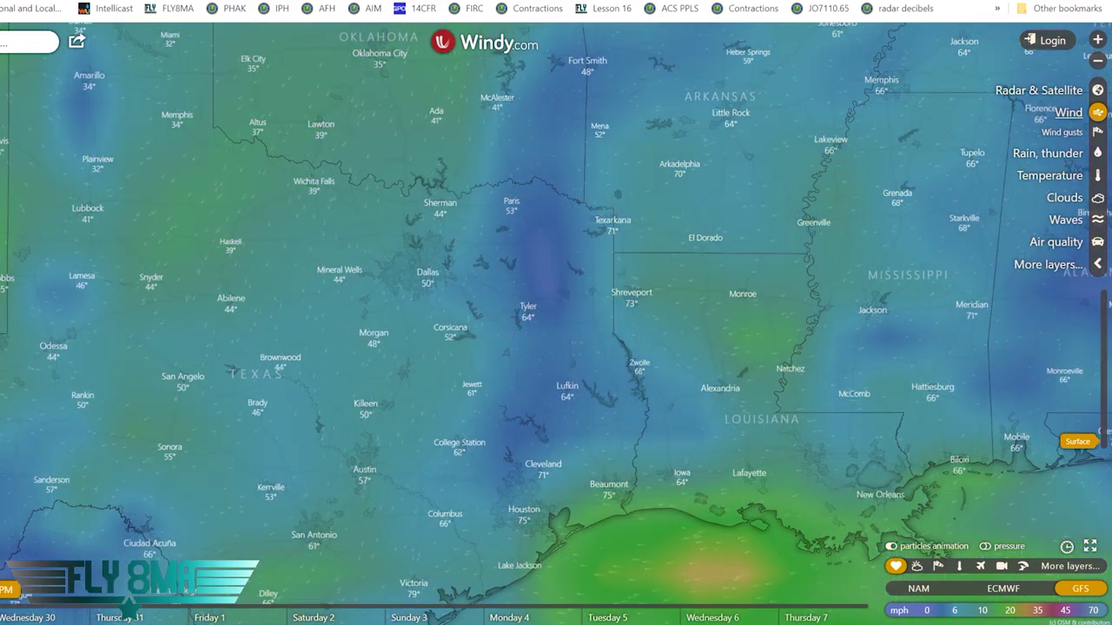
left_click_drag(11, 610, 138, 614)
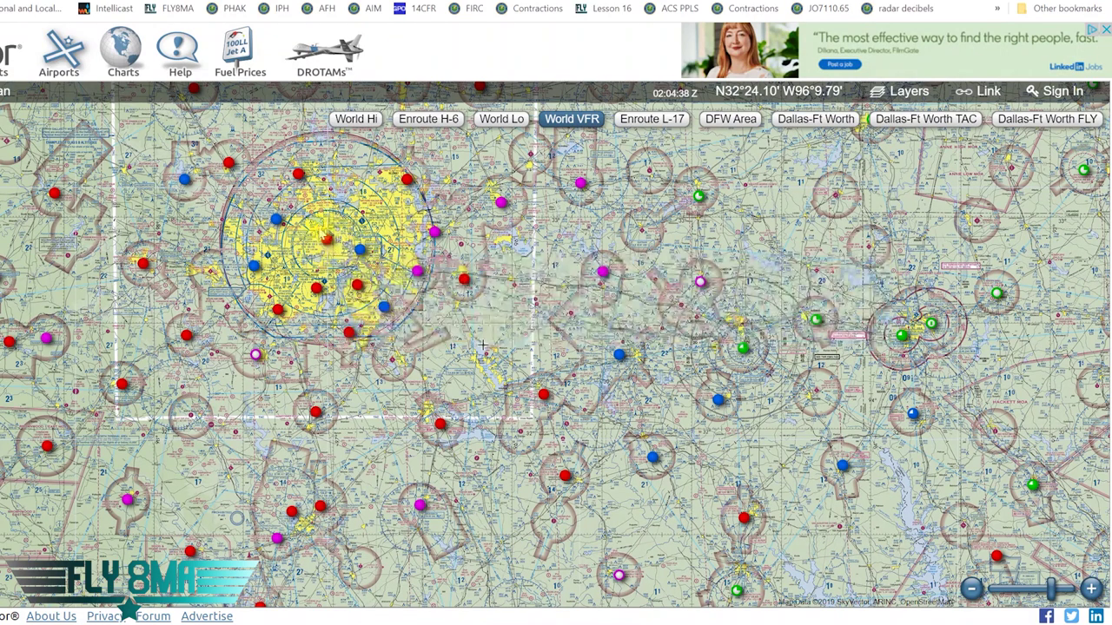
Step: Switch to SkyVector and examine the station reports on the World VFR chart from Dallas-Fort Worth across Louisiana to the Gulf Coast
mouse_move(278, 220)
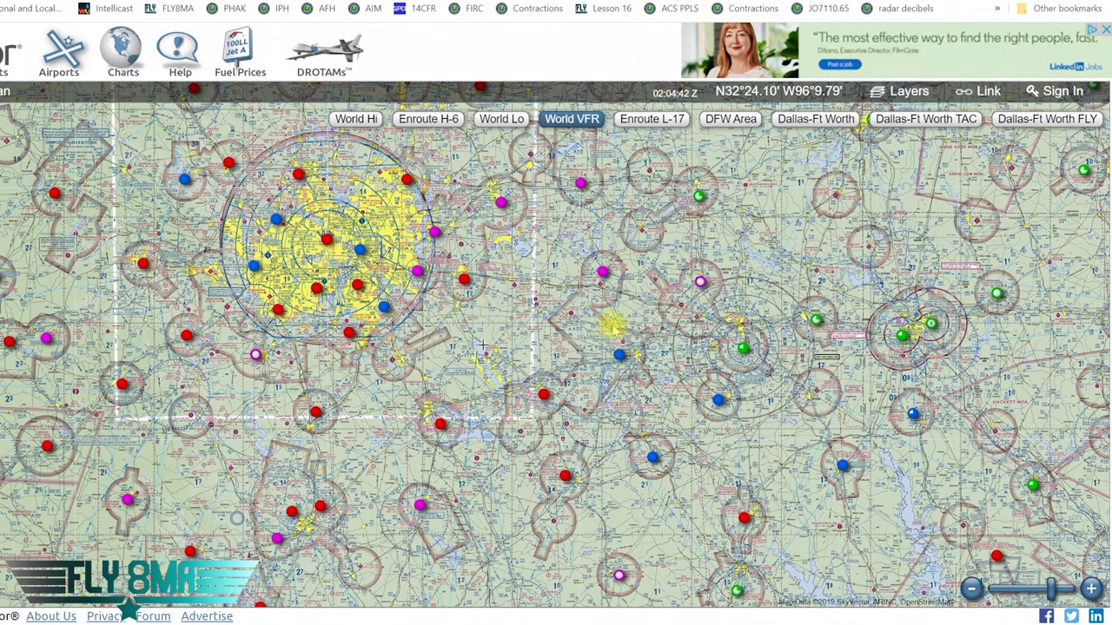
left_click_drag(613, 328, 337, 326)
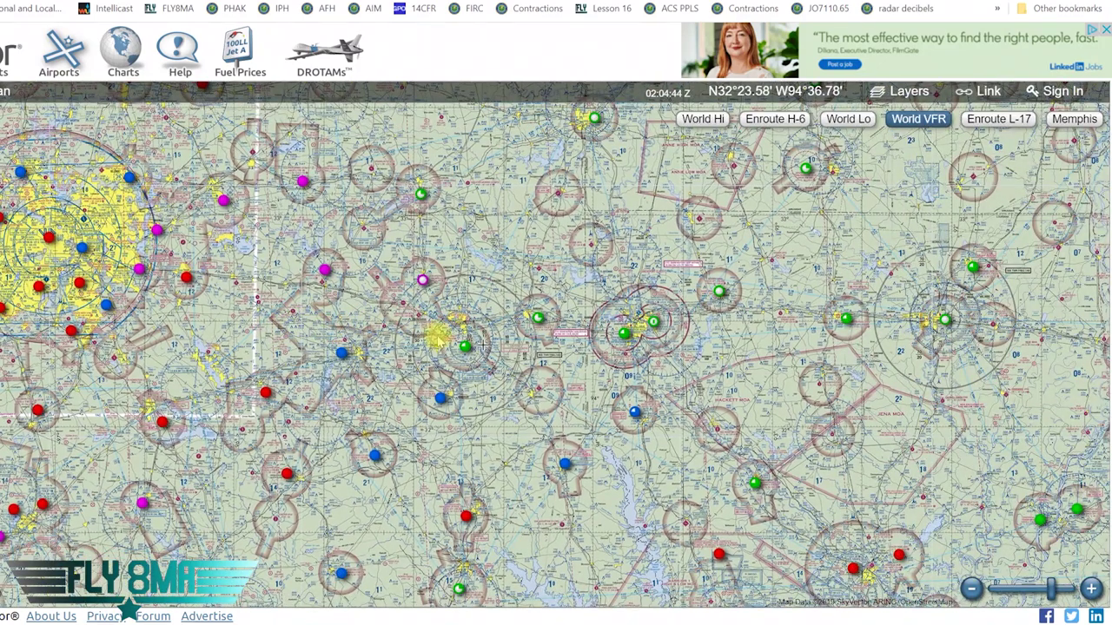
left_click_drag(460, 327, 608, 403)
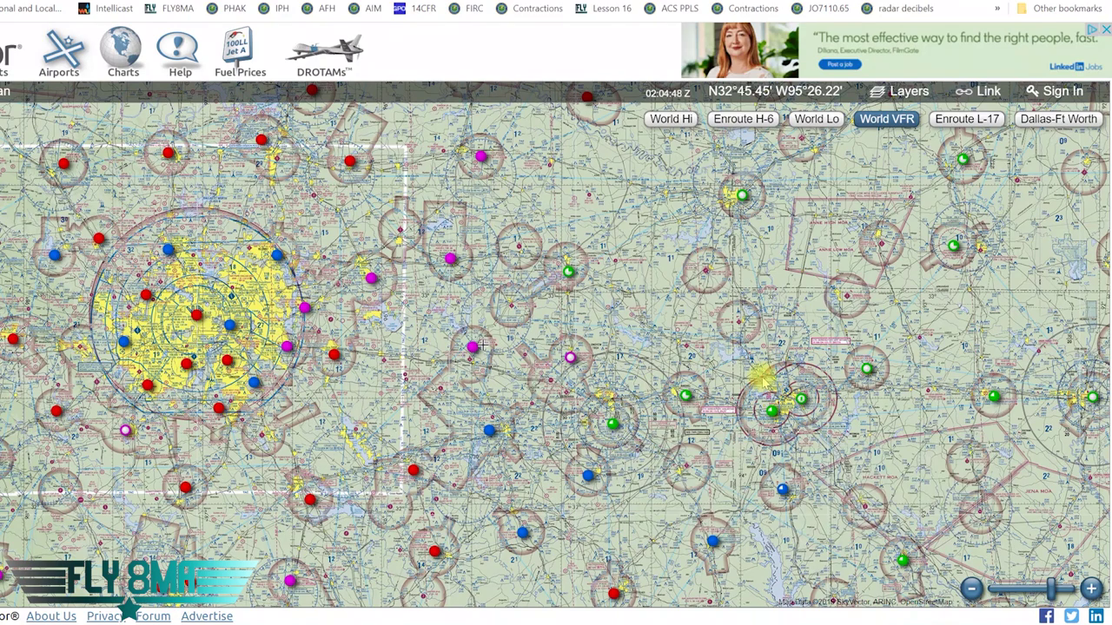
left_click_drag(716, 444, 603, 338)
scroll(600, 349, "down", 1)
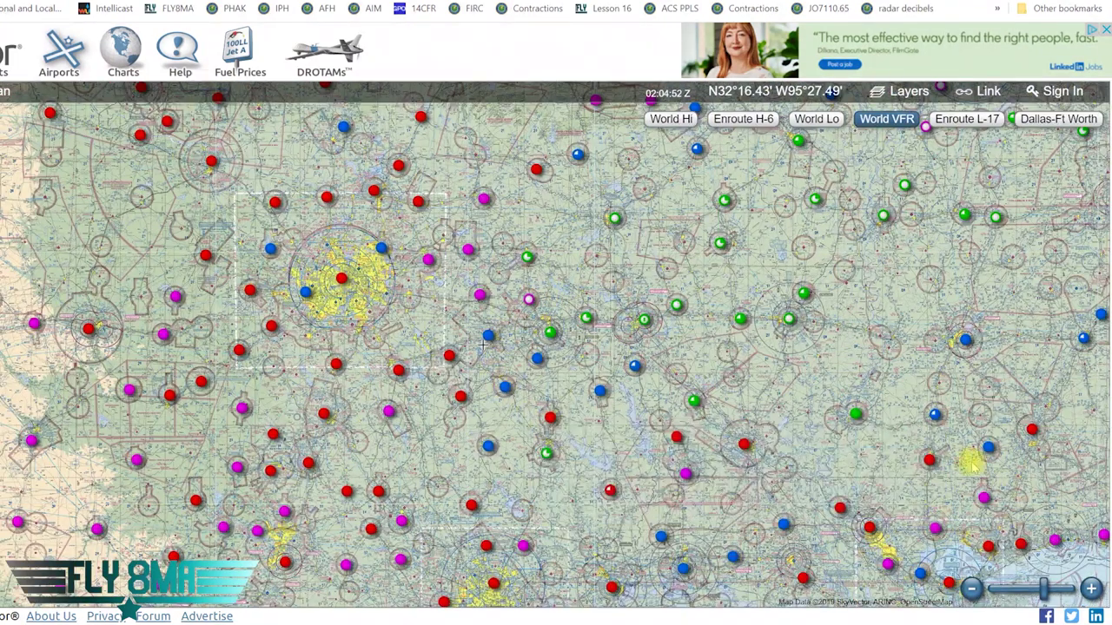
left_click_drag(877, 487, 744, 443)
scroll(743, 443, "down", 1)
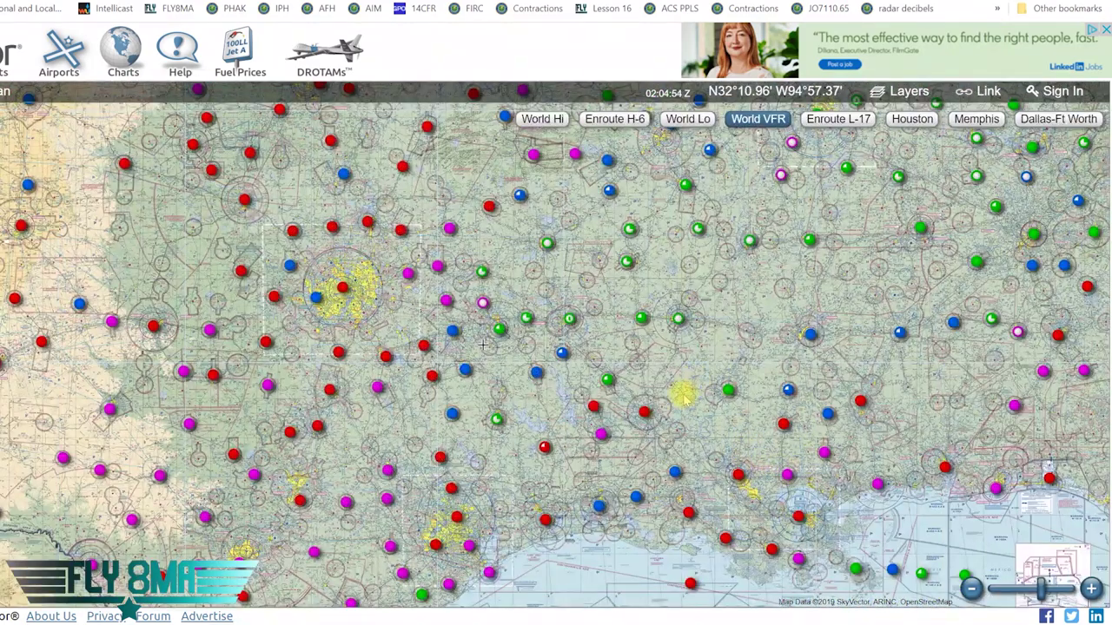
mouse_move(400, 347)
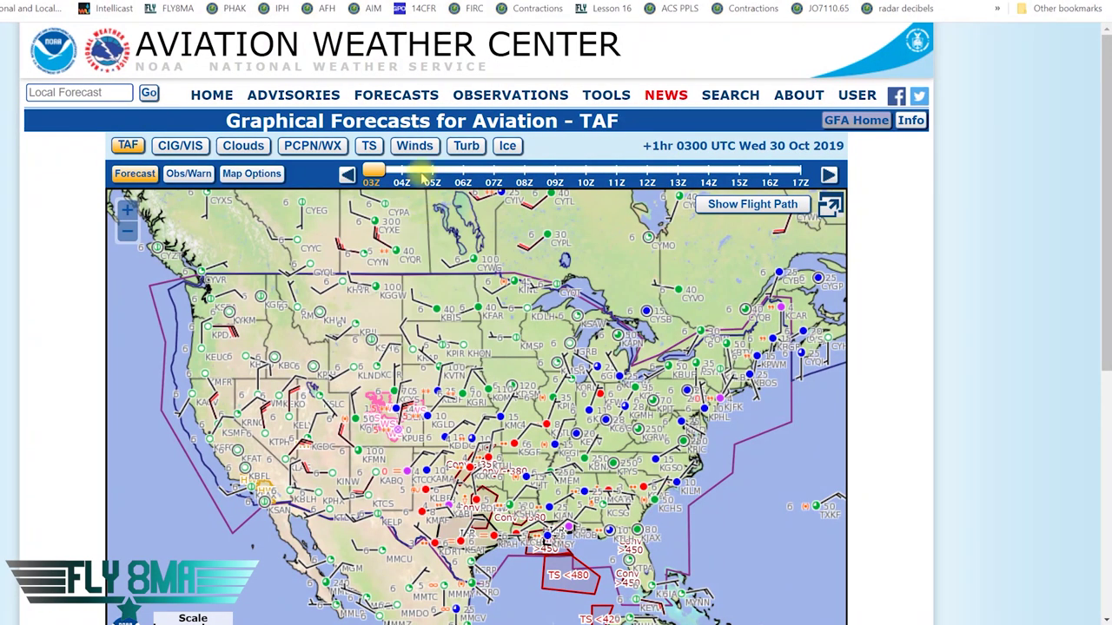
Step: Return to the Aviation Weather Center, open the prog charts page, and review the Low Level SFC-240 chart and Surface Plot
mouse_move(397, 95)
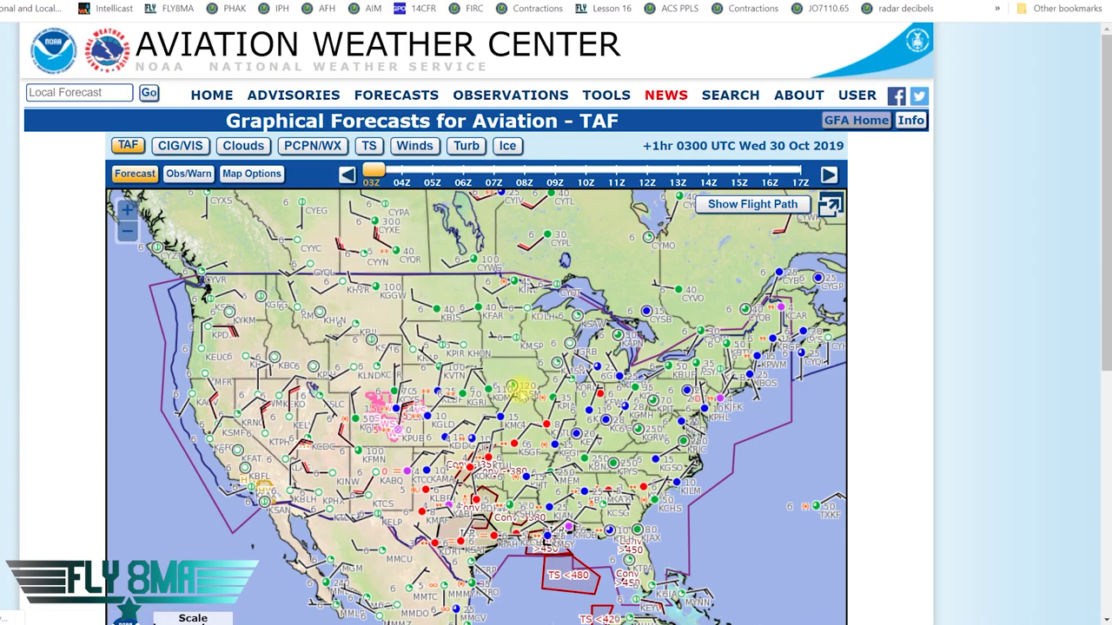
scroll(420, 325, "down", 10)
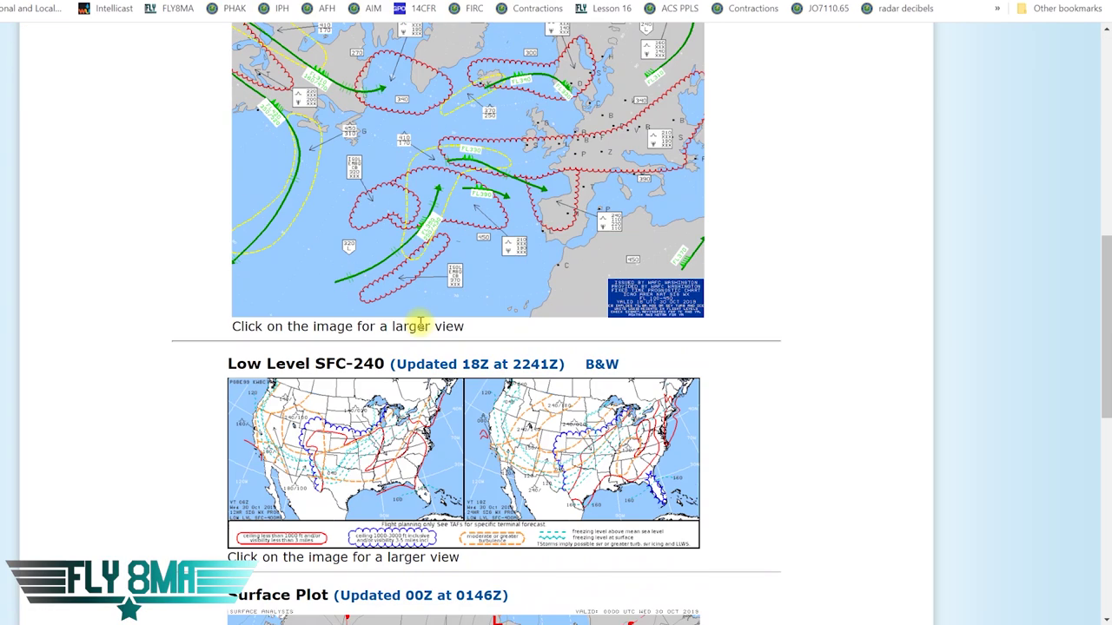
scroll(419, 325, "down", 7)
scroll(454, 476, "up", 2)
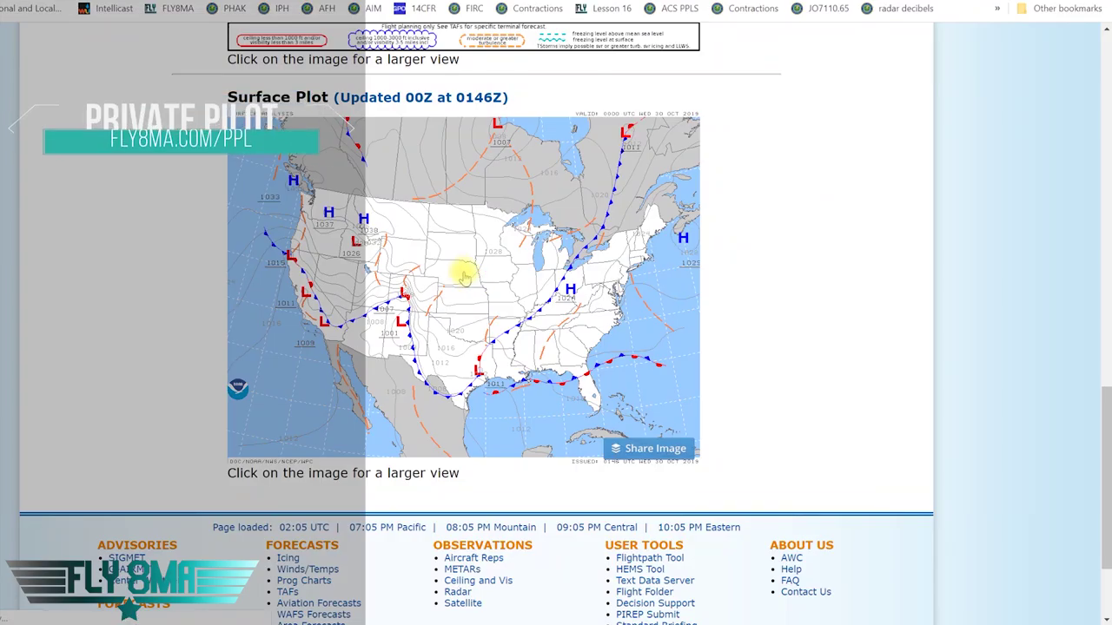